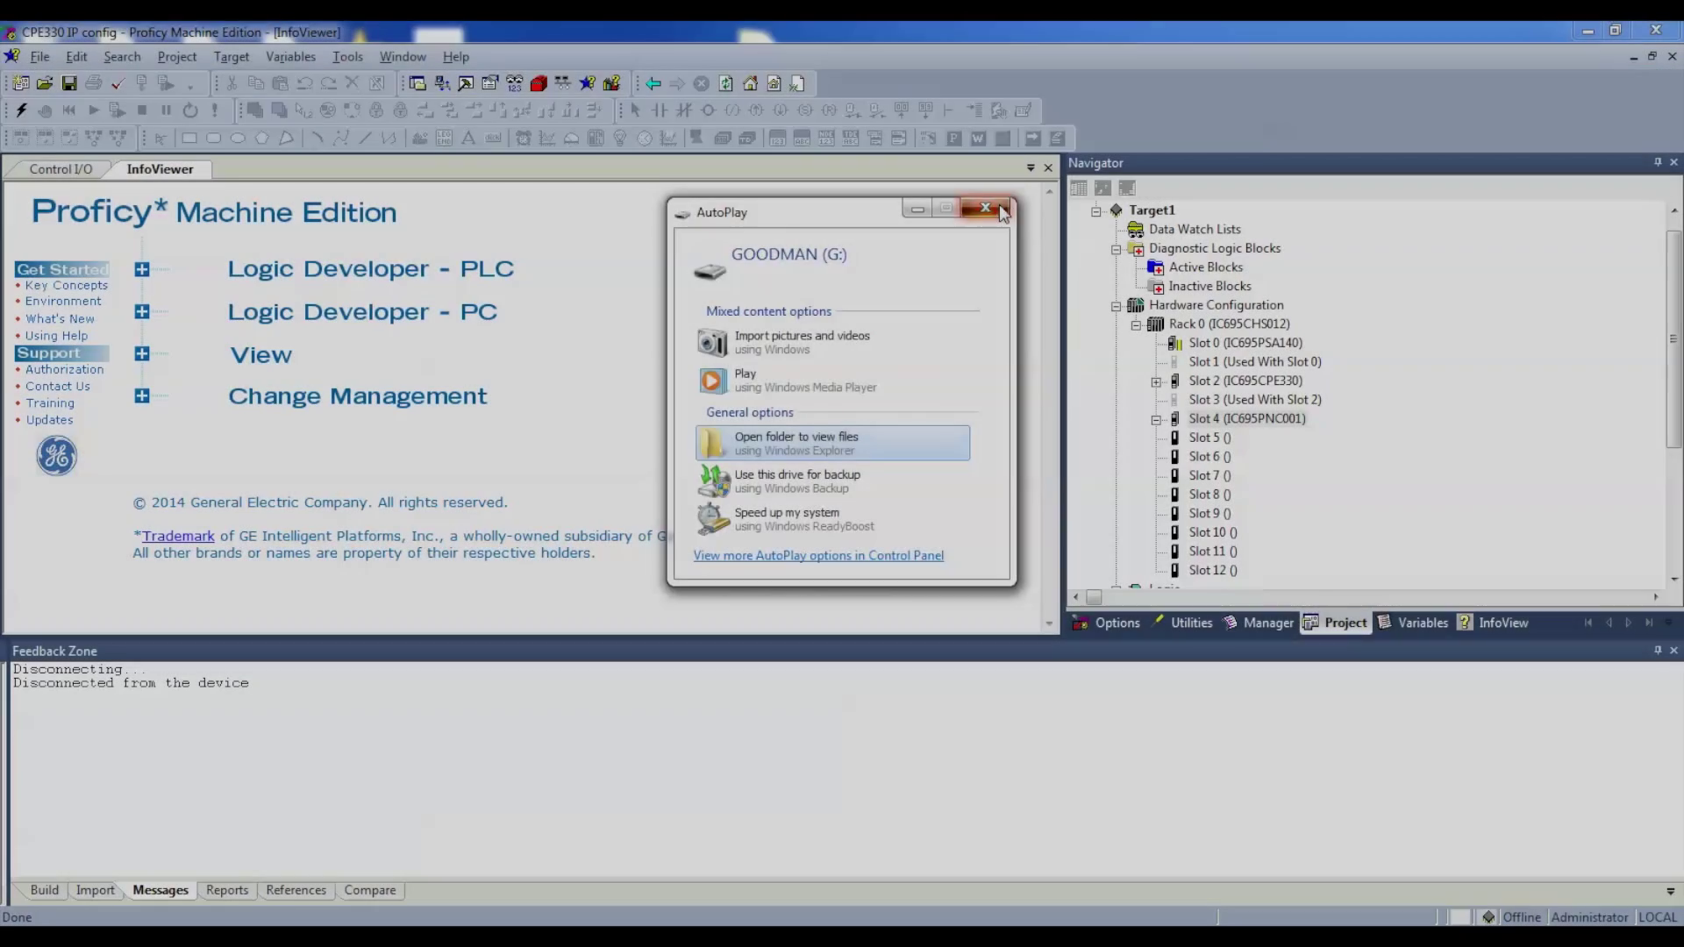
# - Close the AutoPlay window for the inserted drive
pyautogui.click(999, 209)
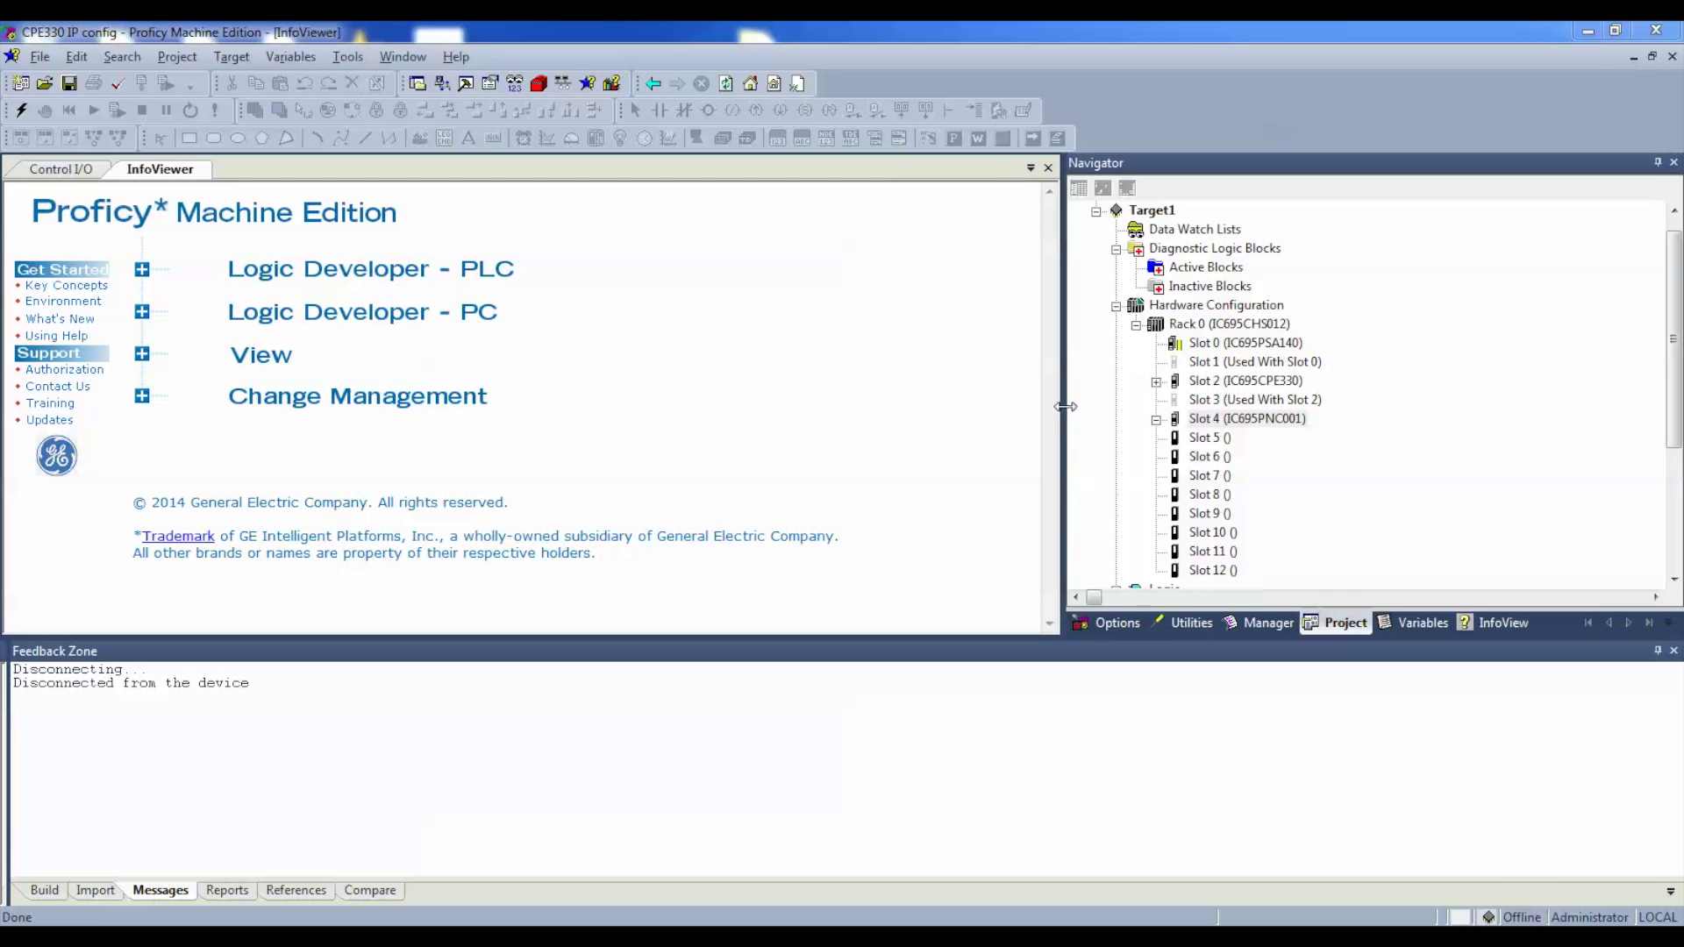
# - Add GENIUS COMMUNICATIONS GATEWAY from GENIUSGateway 20140605 under Slot 4's IC695PNC001 as geniusgateway
pyautogui.rightClick(1257, 425)
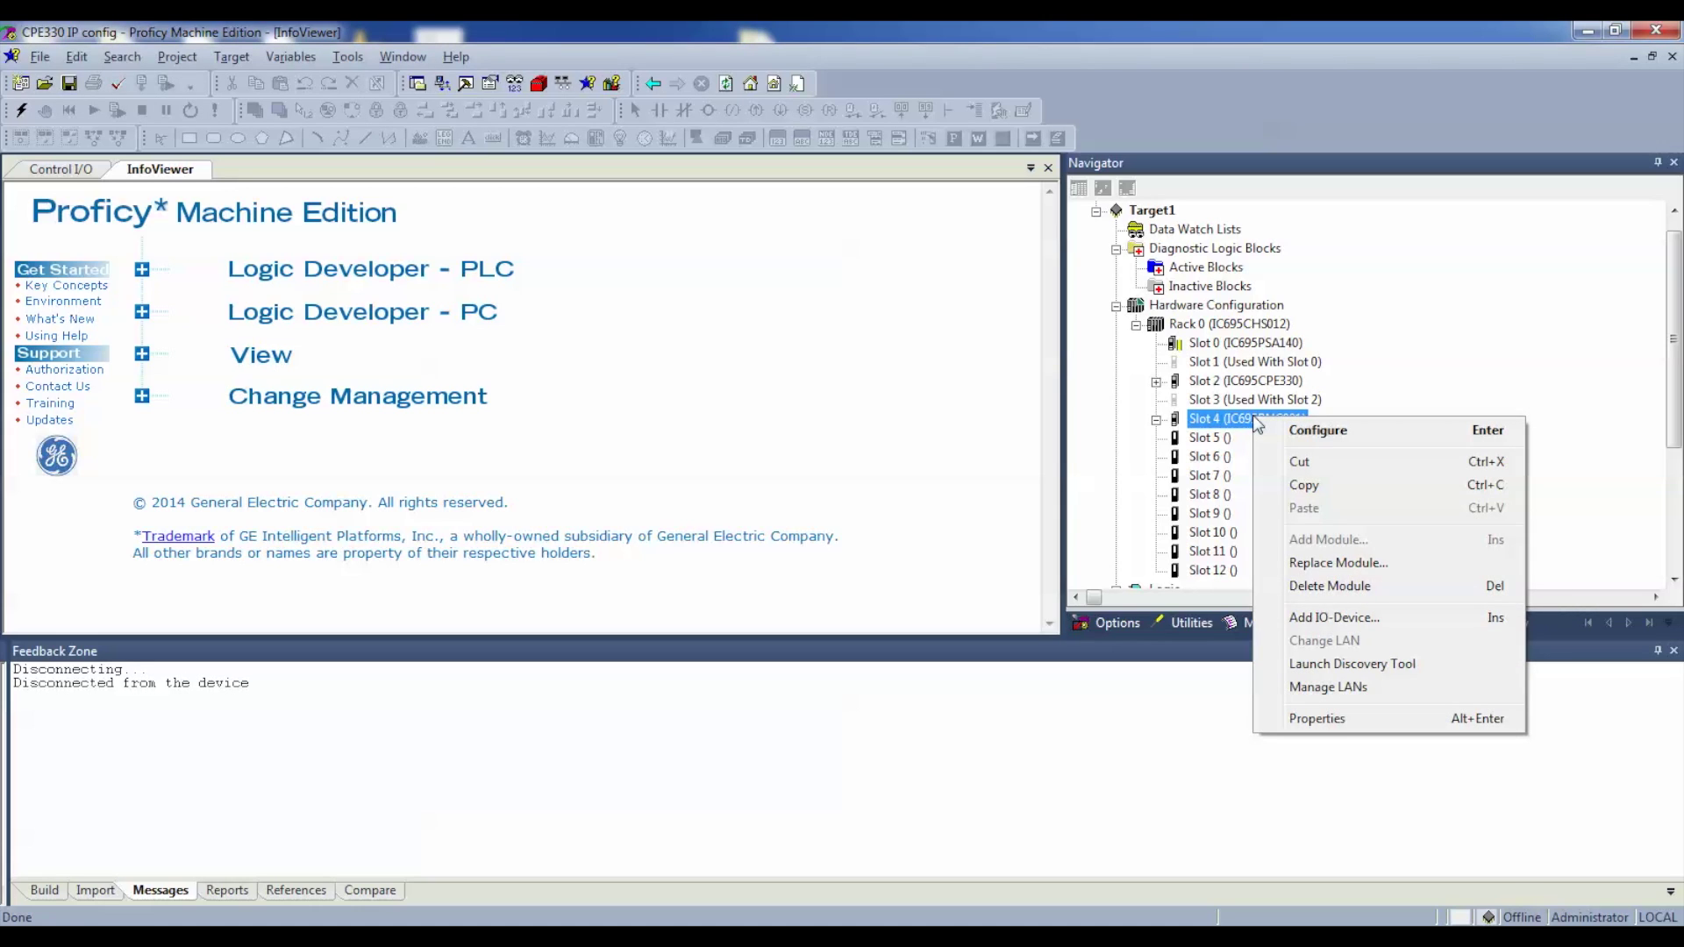
pyautogui.click(1333, 619)
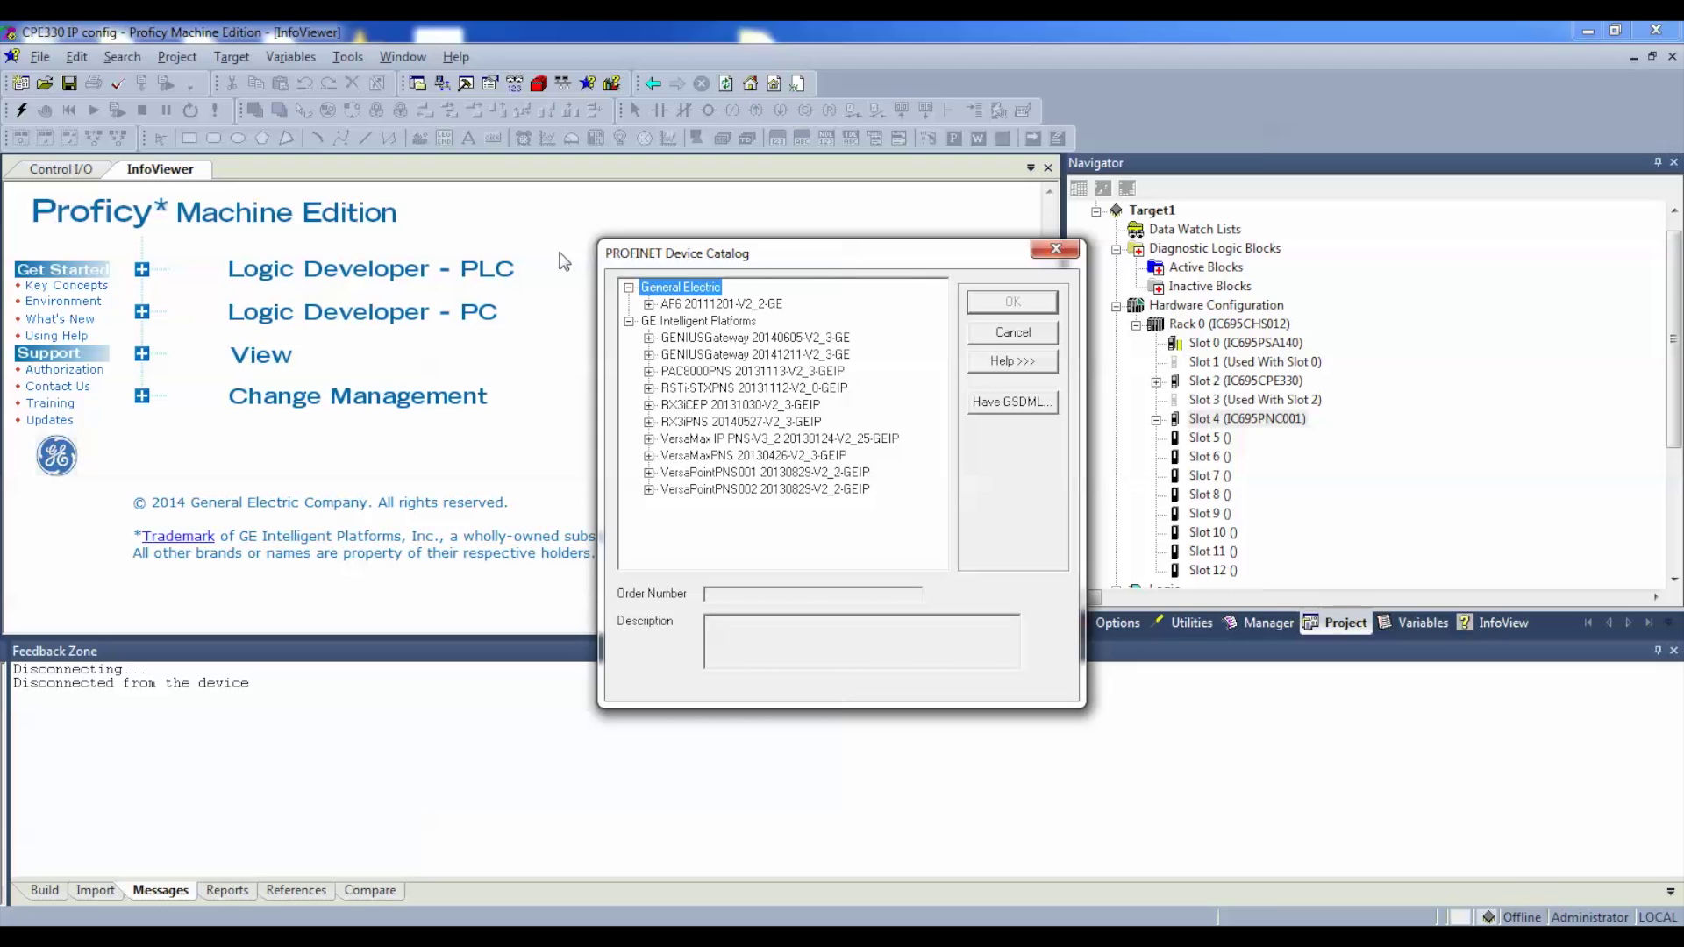
pyautogui.click(649, 338)
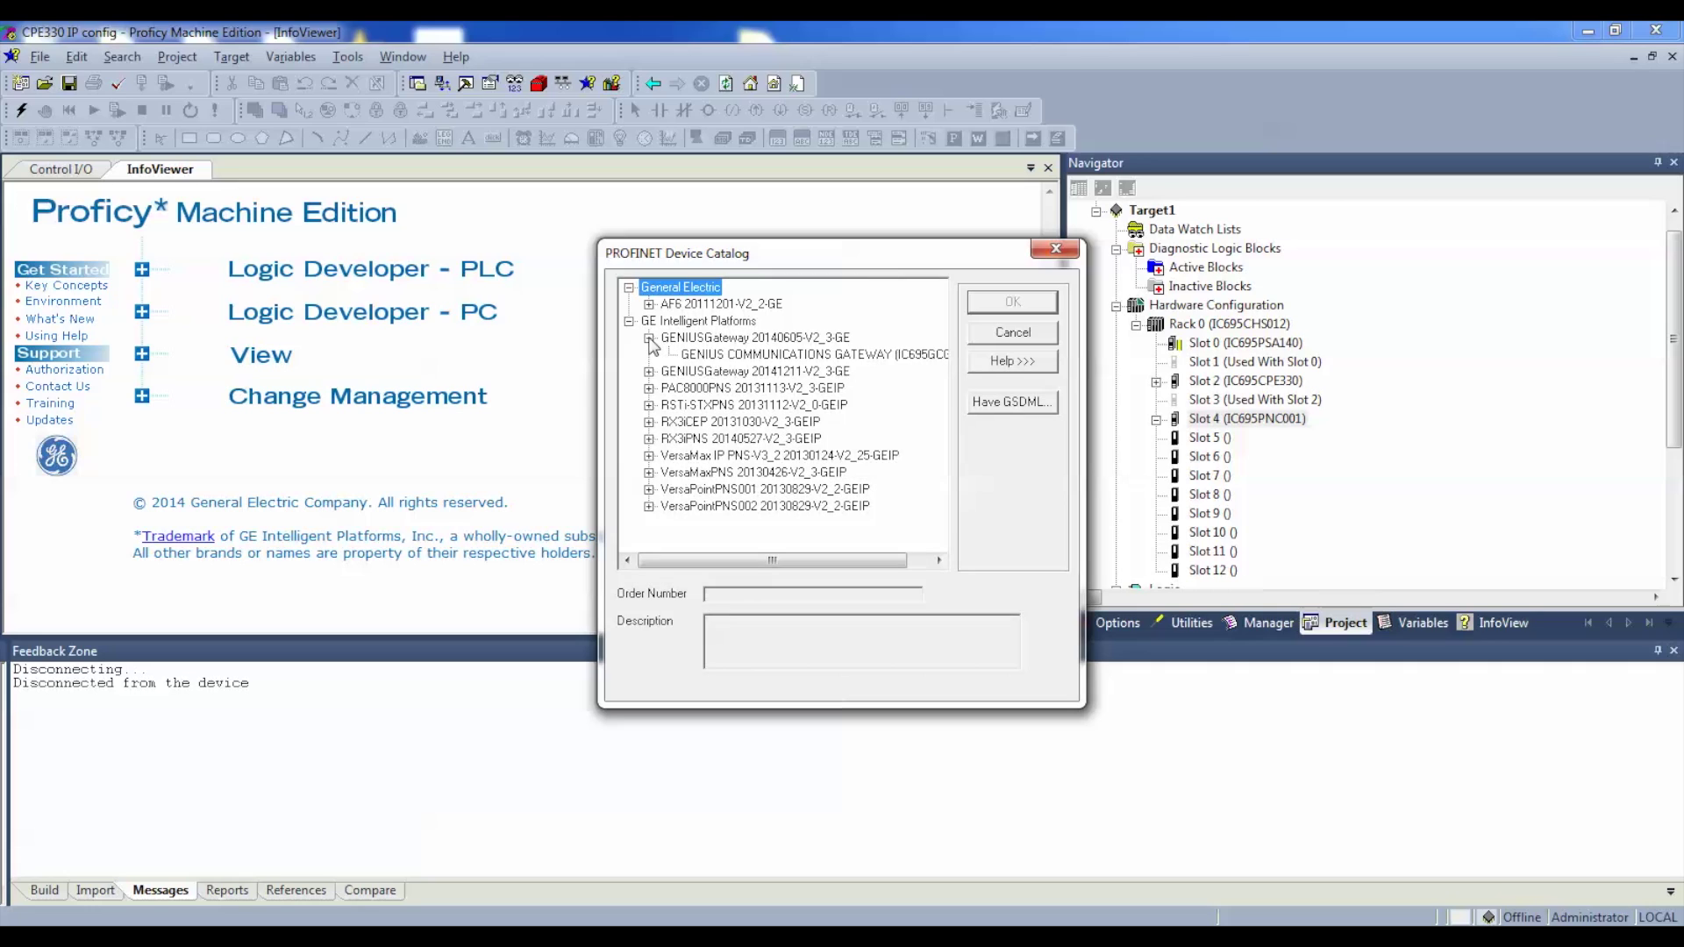
pyautogui.click(731, 356)
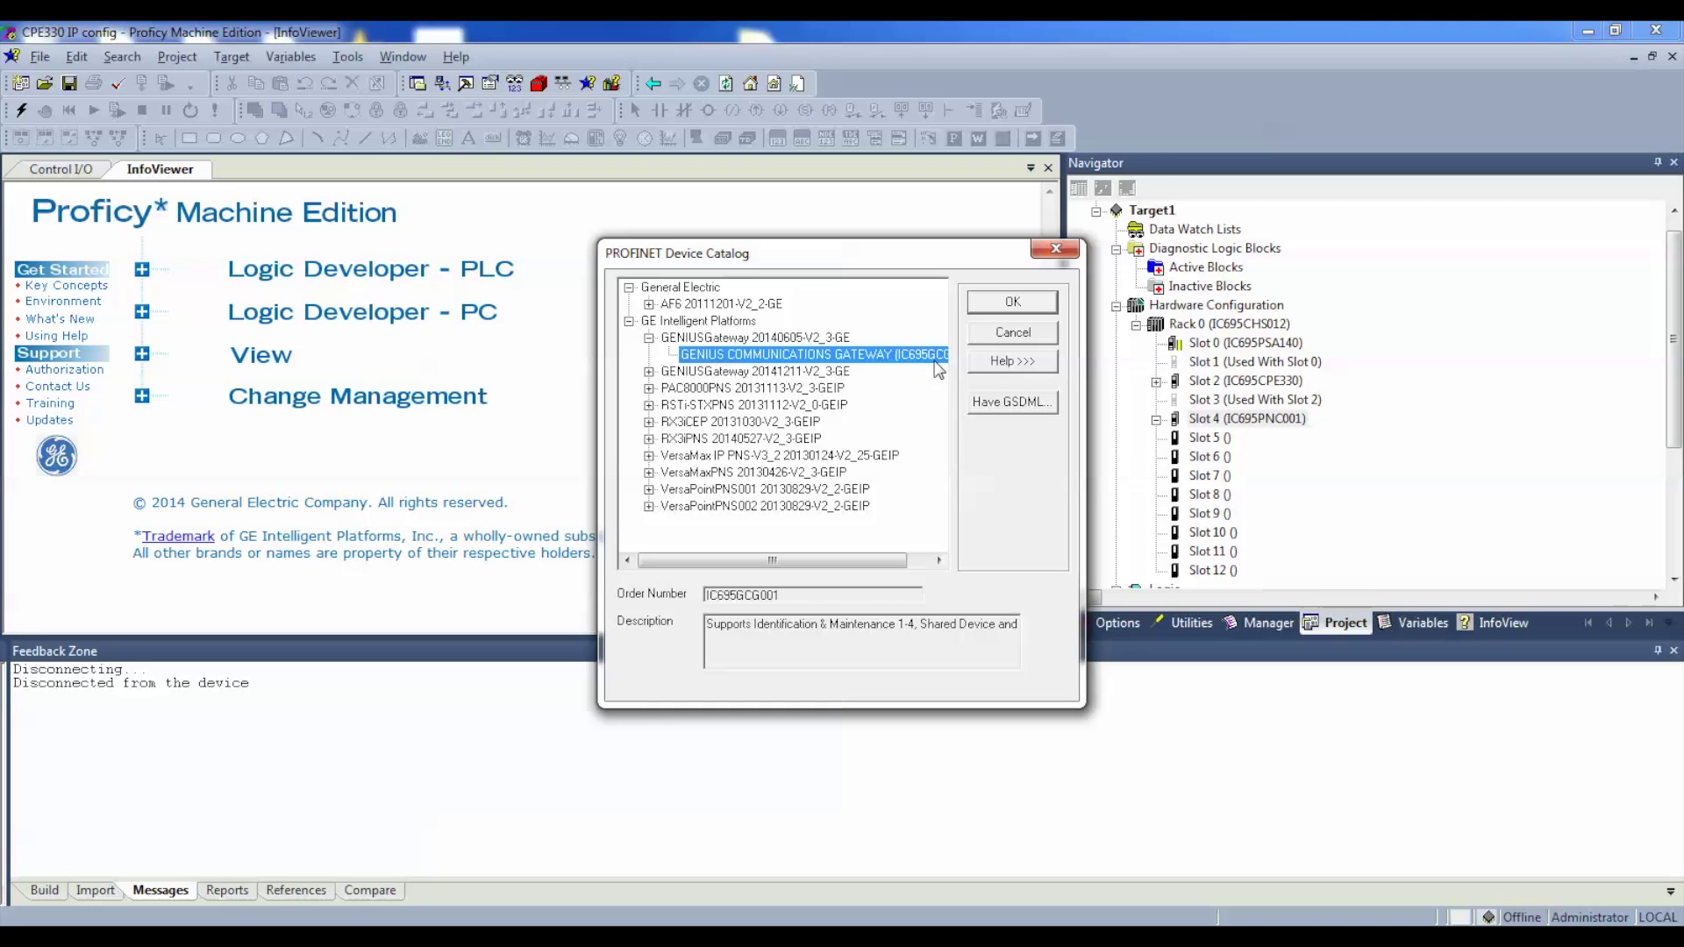
pyautogui.click(1013, 303)
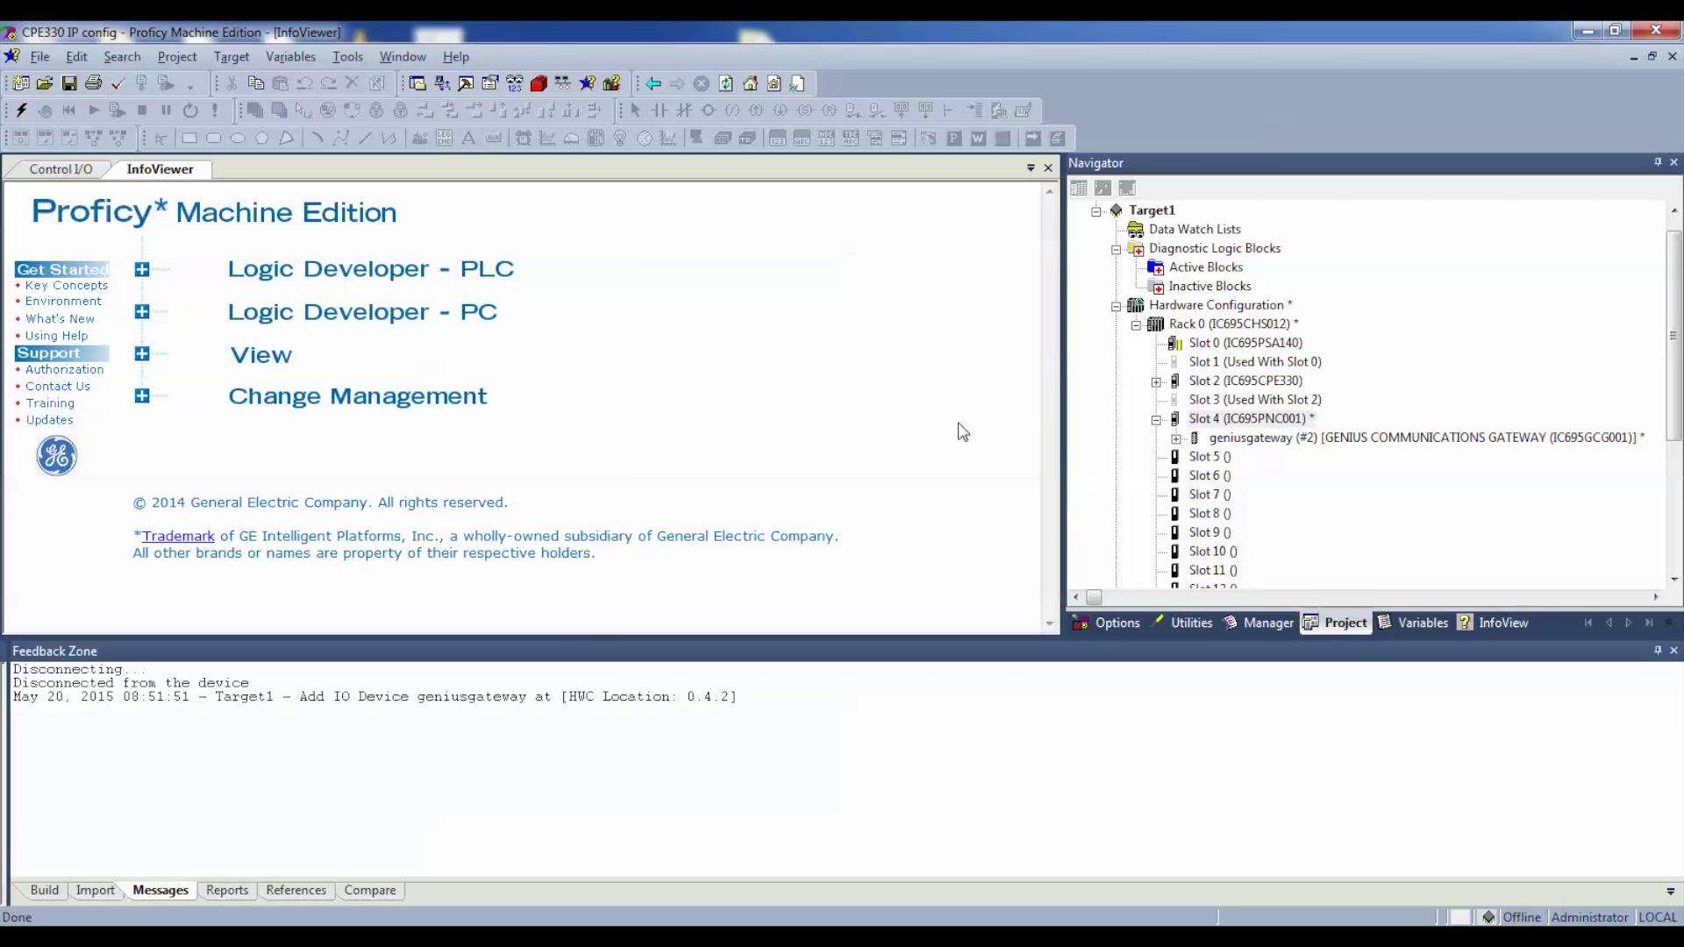
# - Expand geniusgateway and its Slot 0 to show the PN-IO interface, two ports and Slot 31
pyautogui.click(1176, 438)
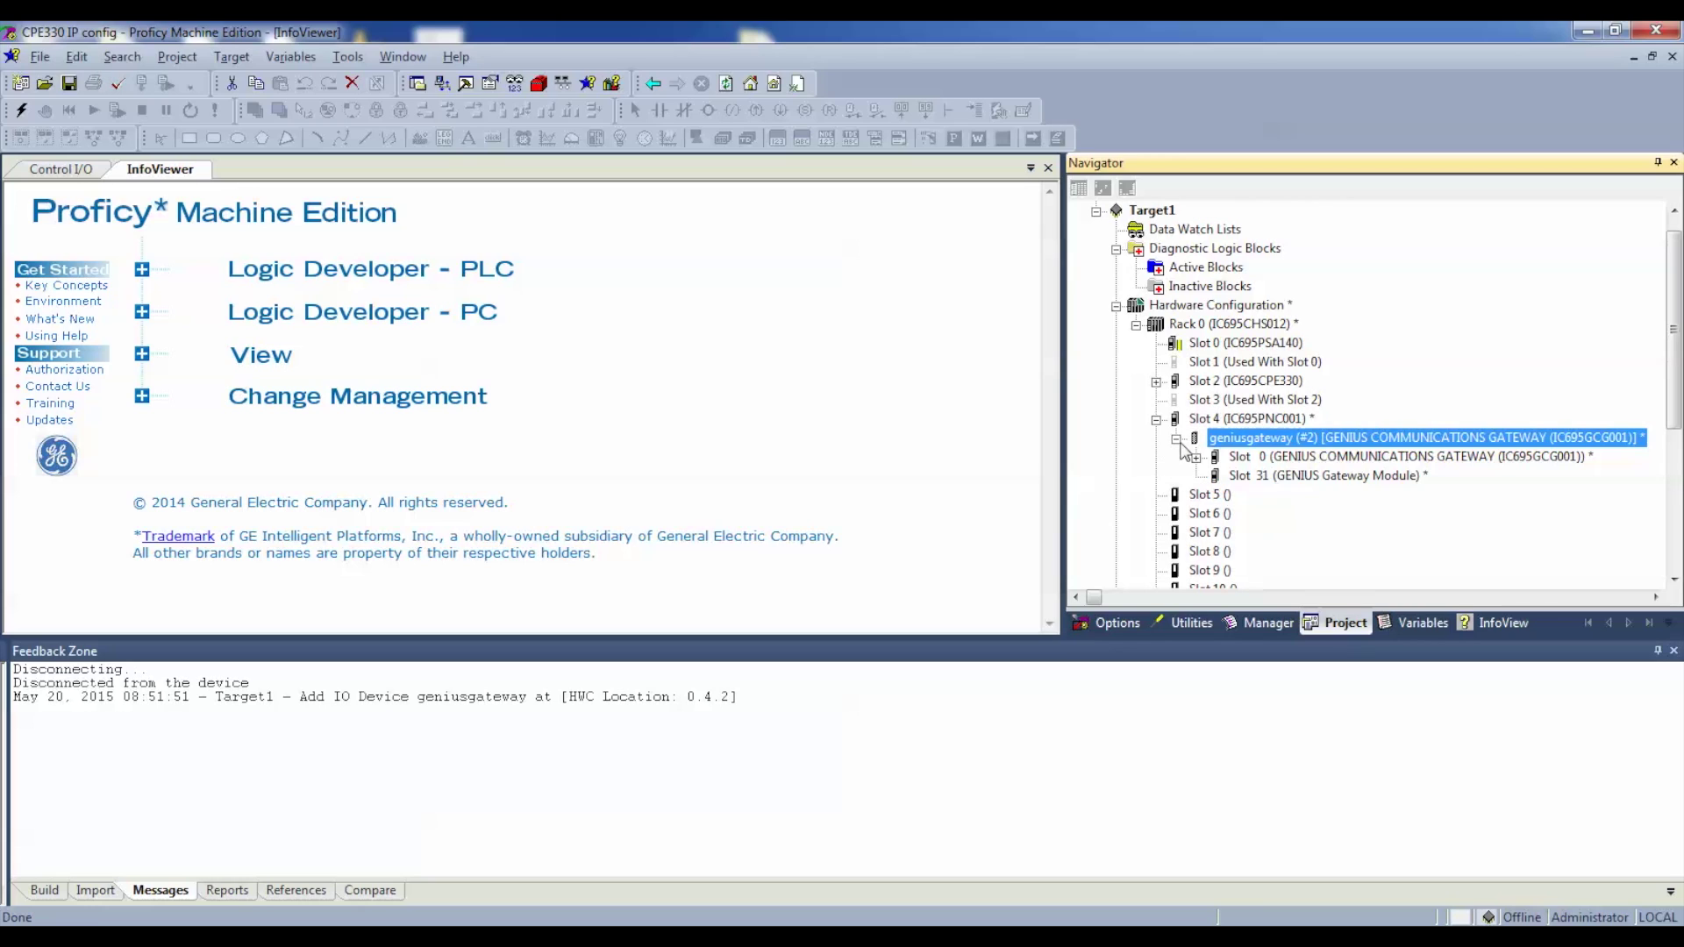
pyautogui.click(1196, 458)
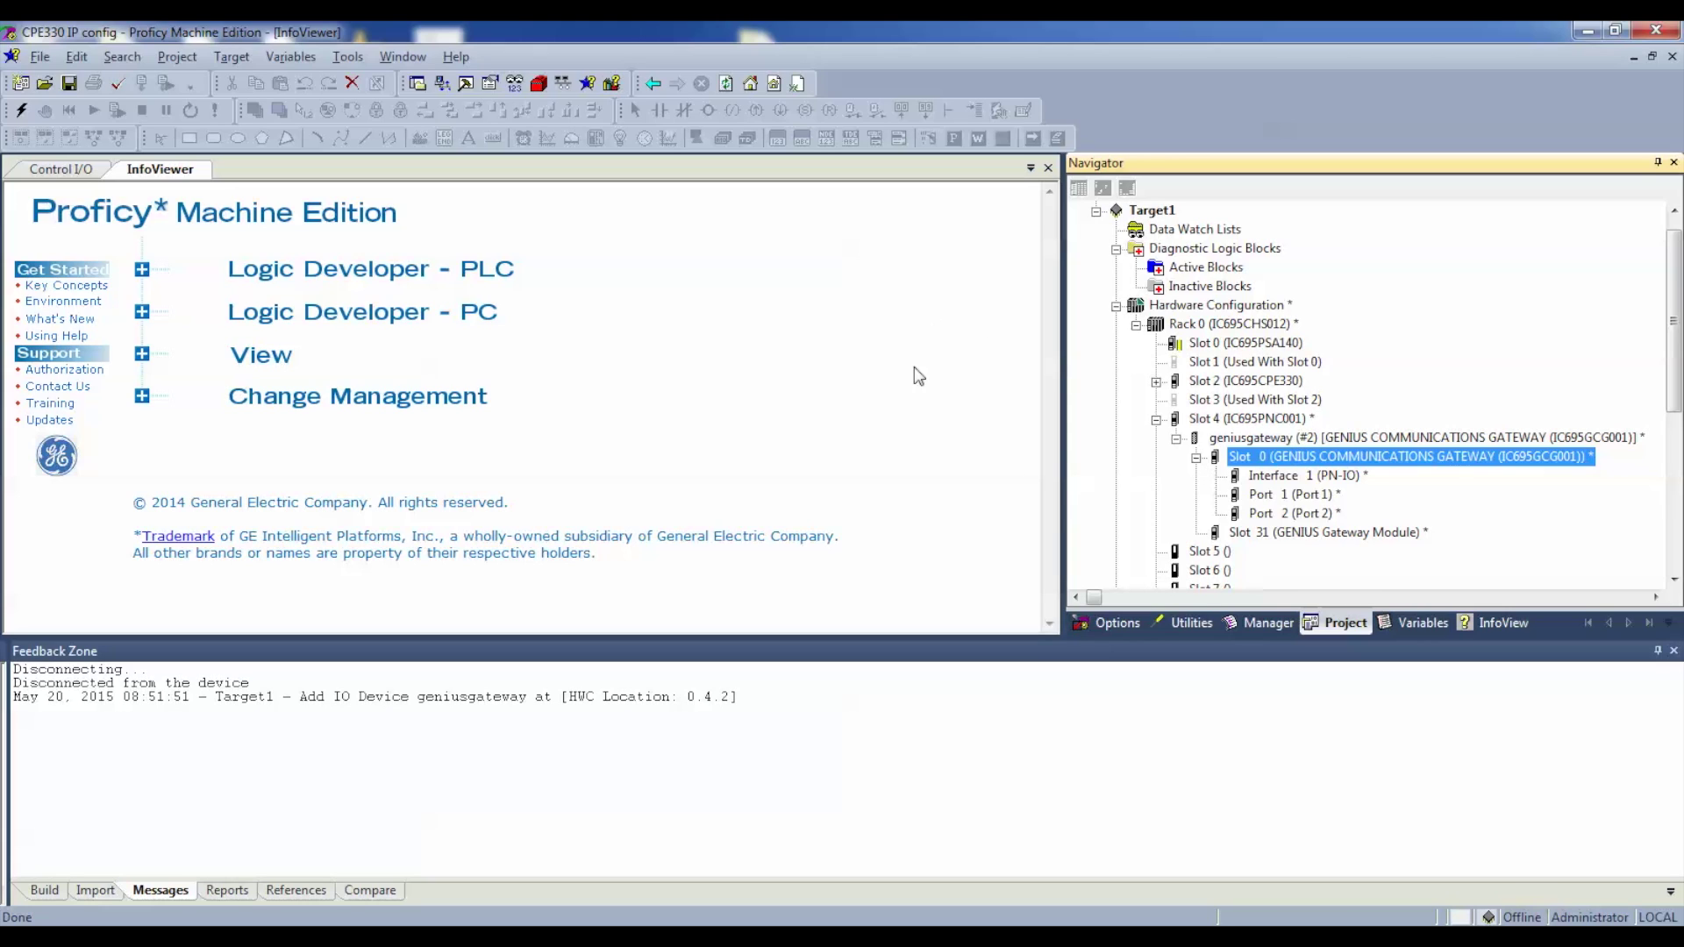
pyautogui.rightClick(1253, 443)
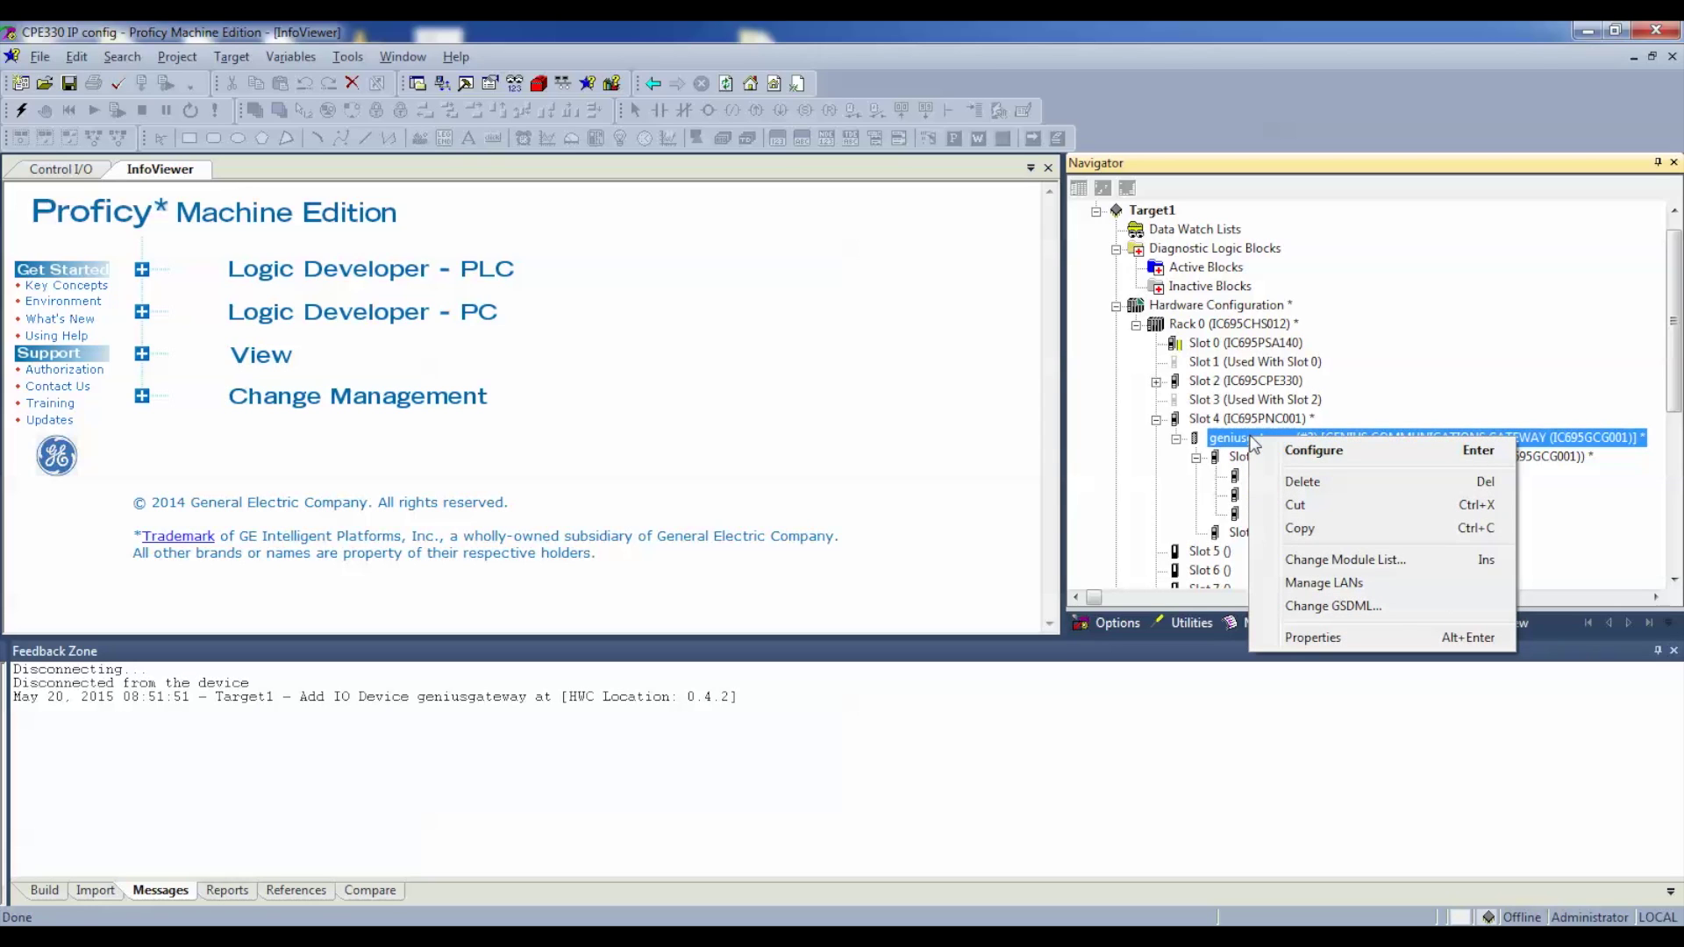
# - Place the 115Vac 16-point AC Input Block (IC660BBD110) at location 1 in geniusgateway's module list
pyautogui.click(1308, 562)
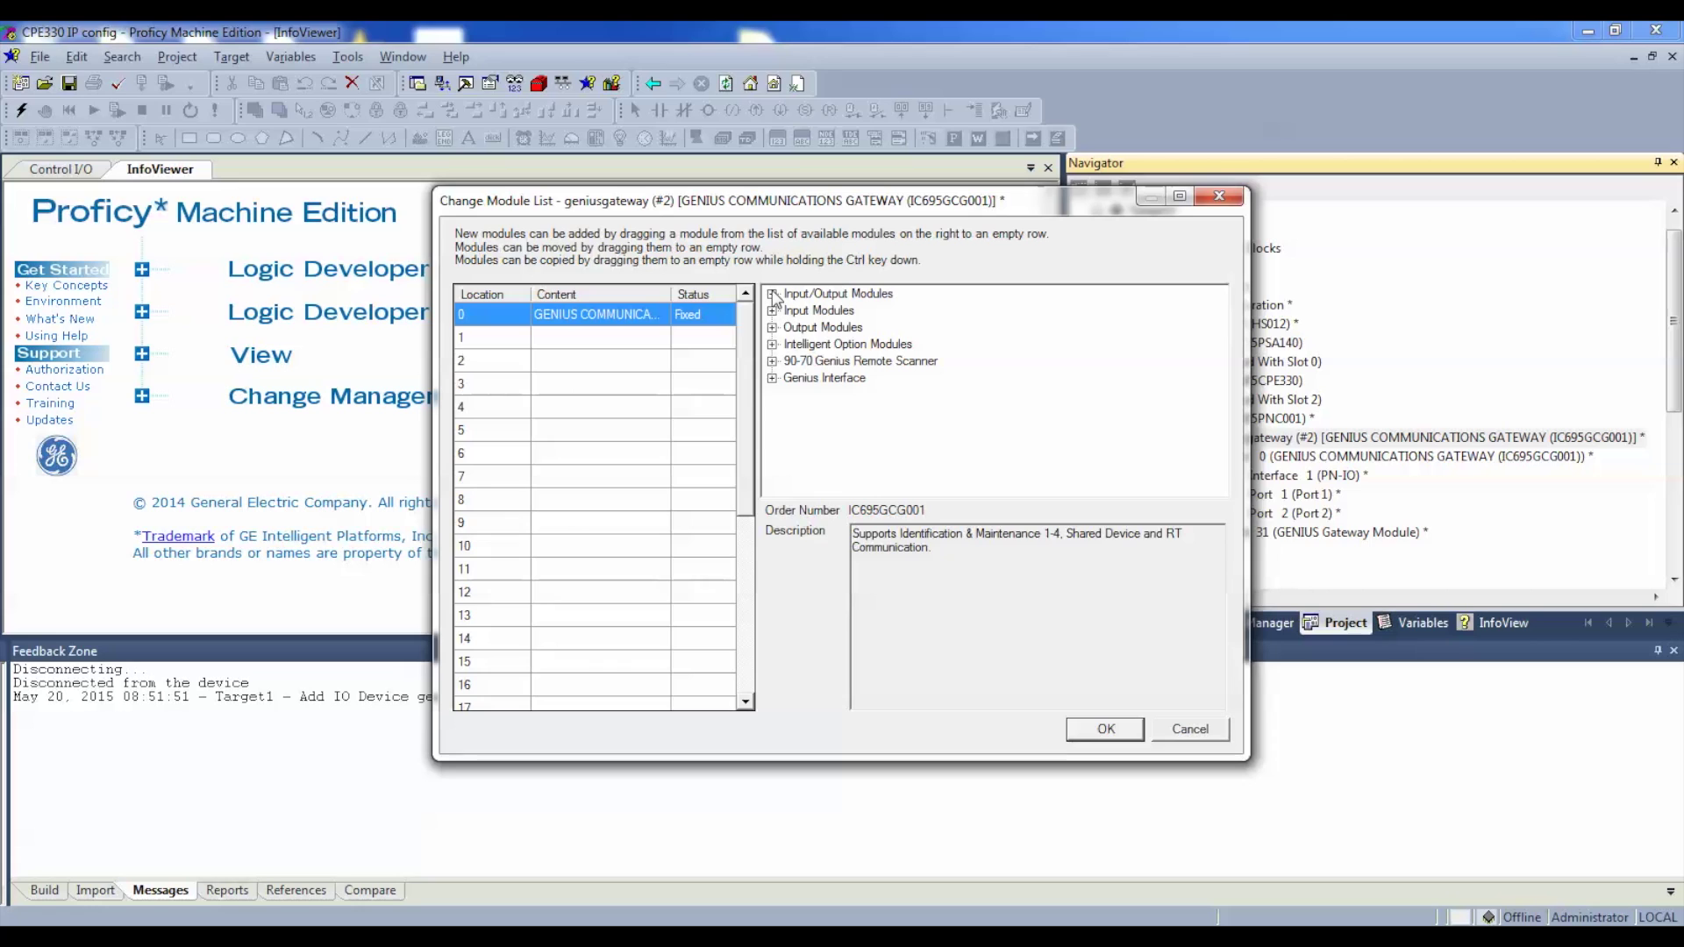
pyautogui.click(773, 294)
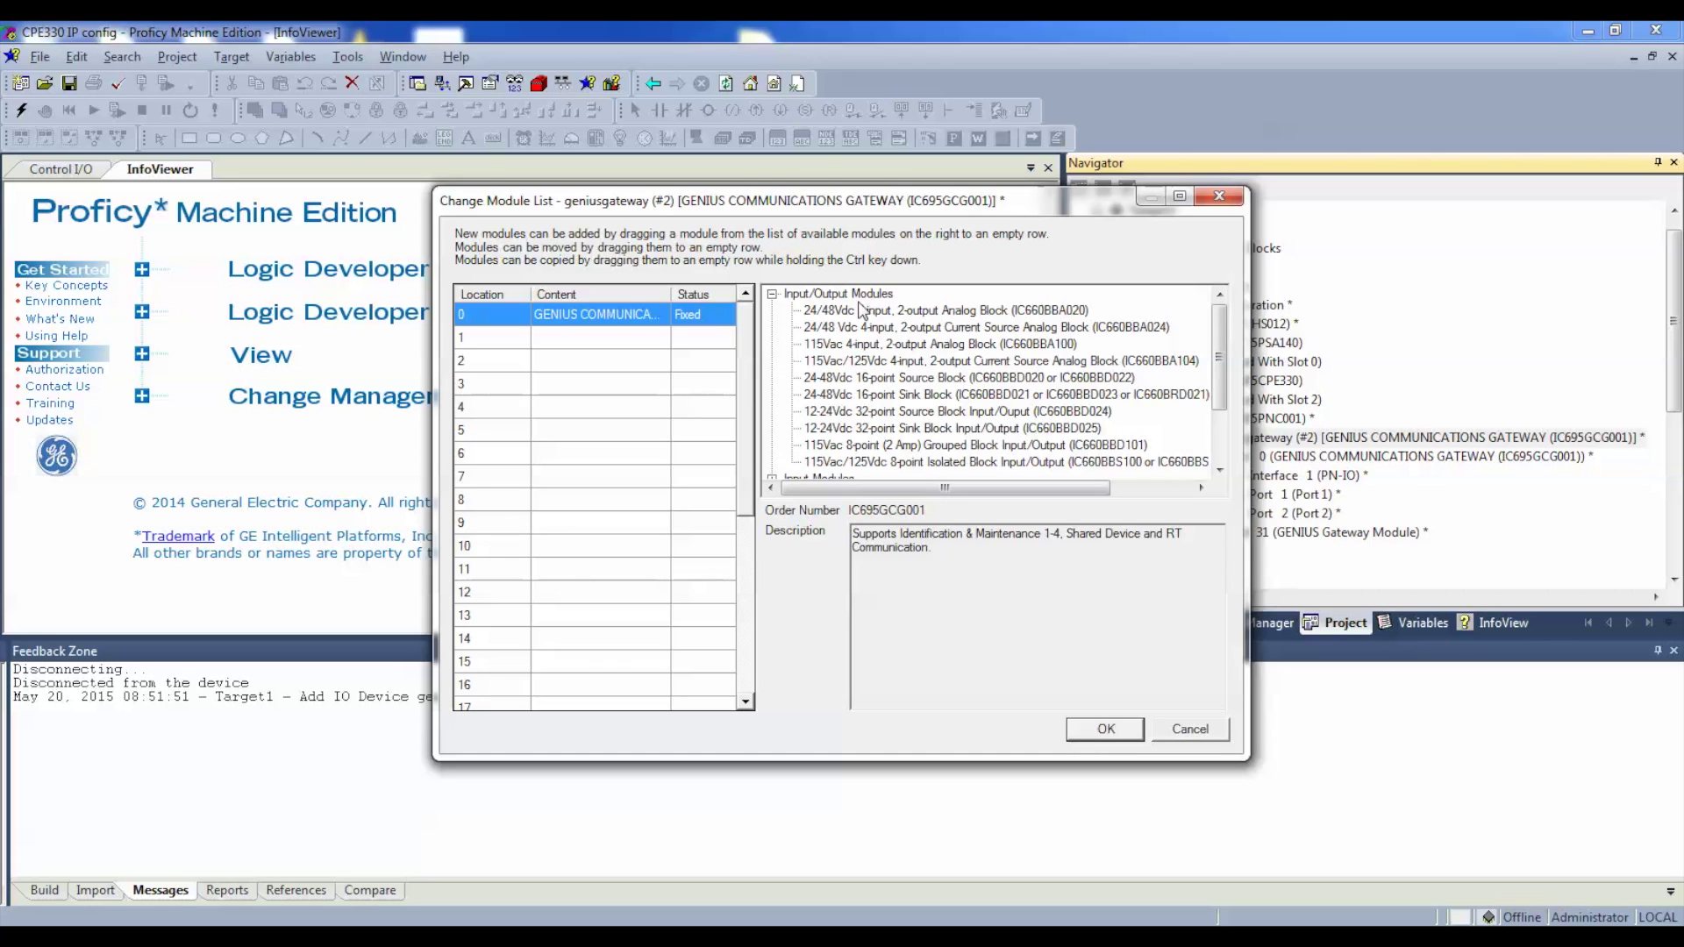
pyautogui.click(772, 296)
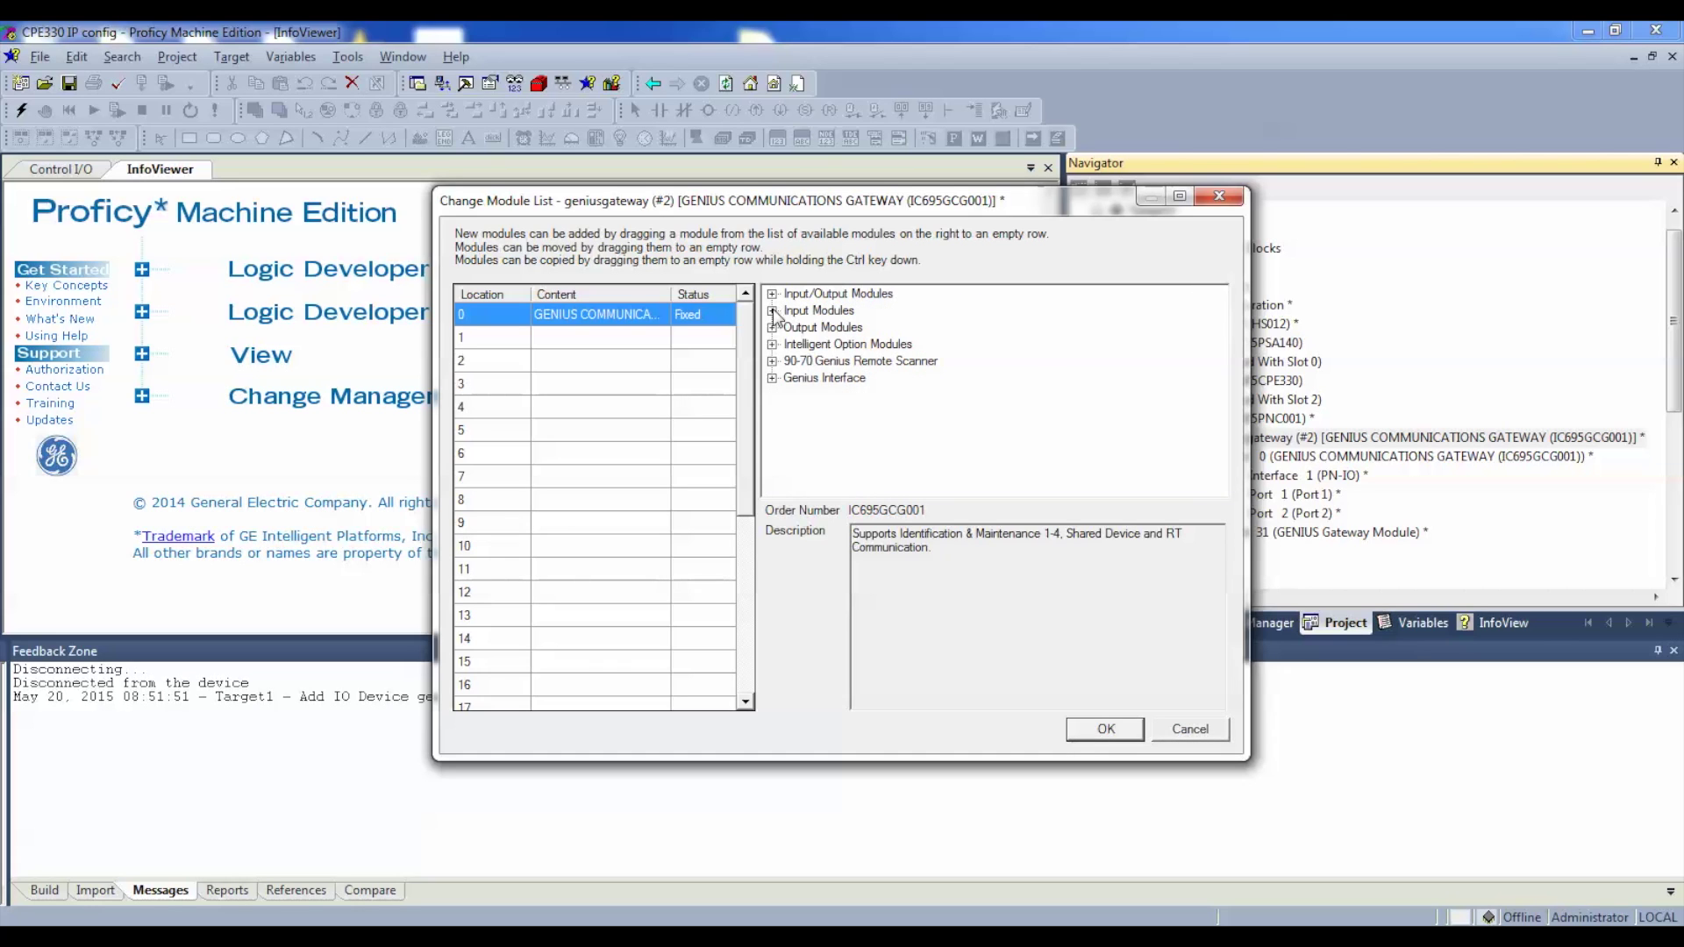
pyautogui.click(773, 312)
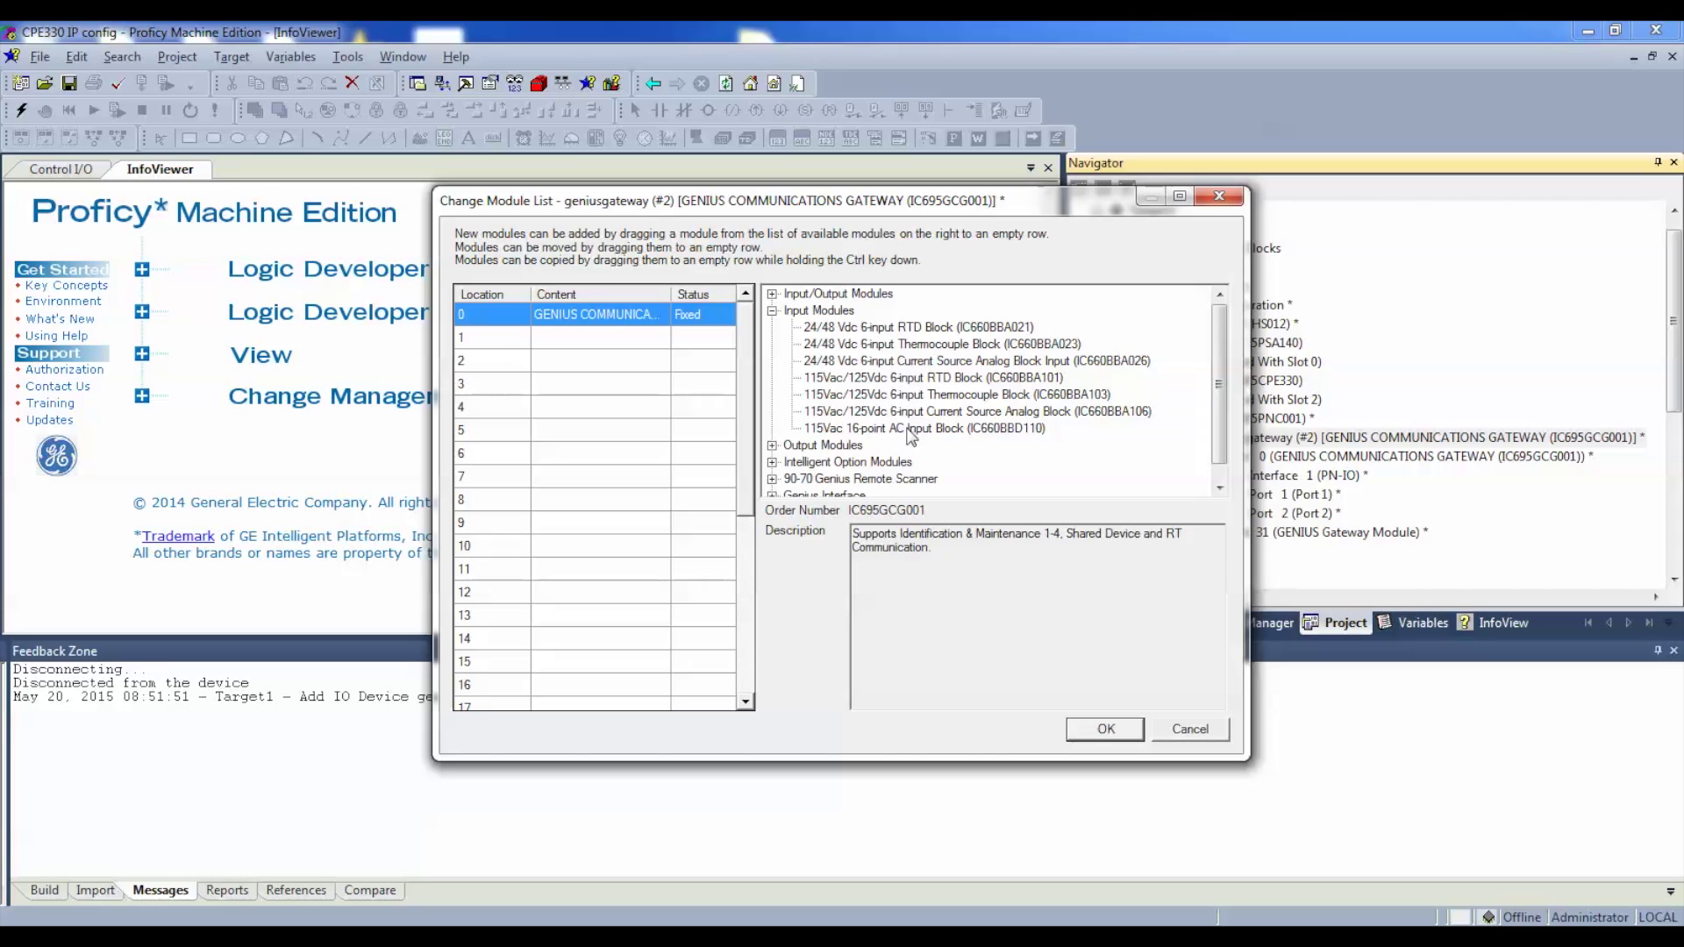
pyautogui.click(912, 432)
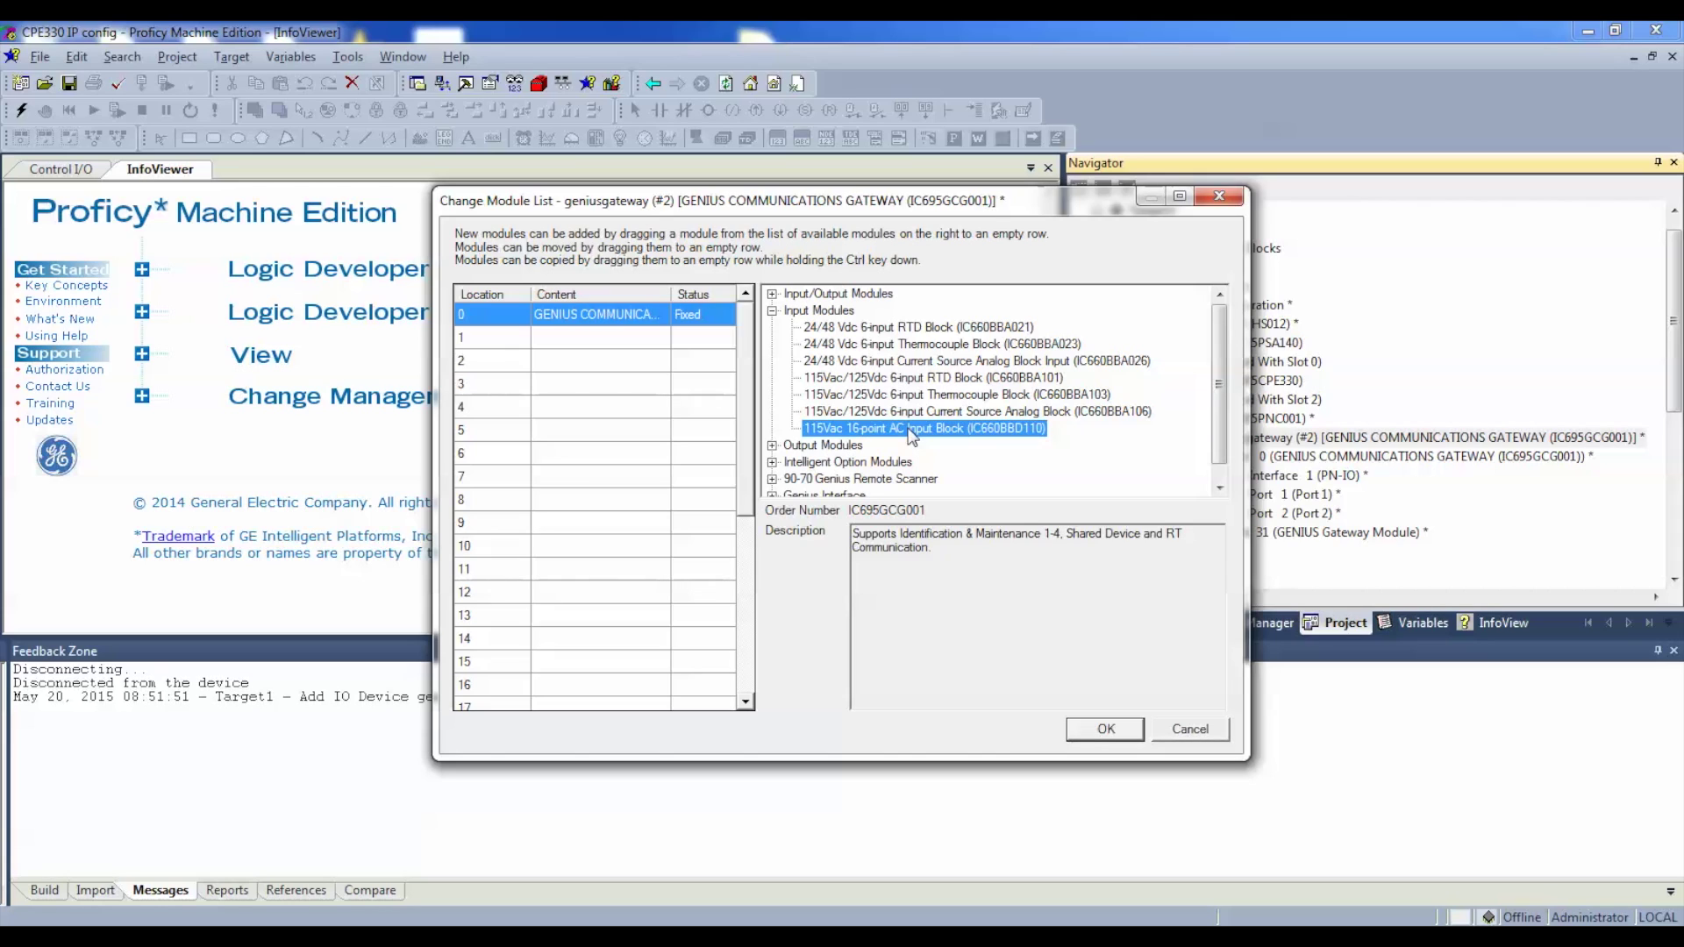
pyautogui.moveTo(911, 430); pyautogui.dragTo(682, 368)
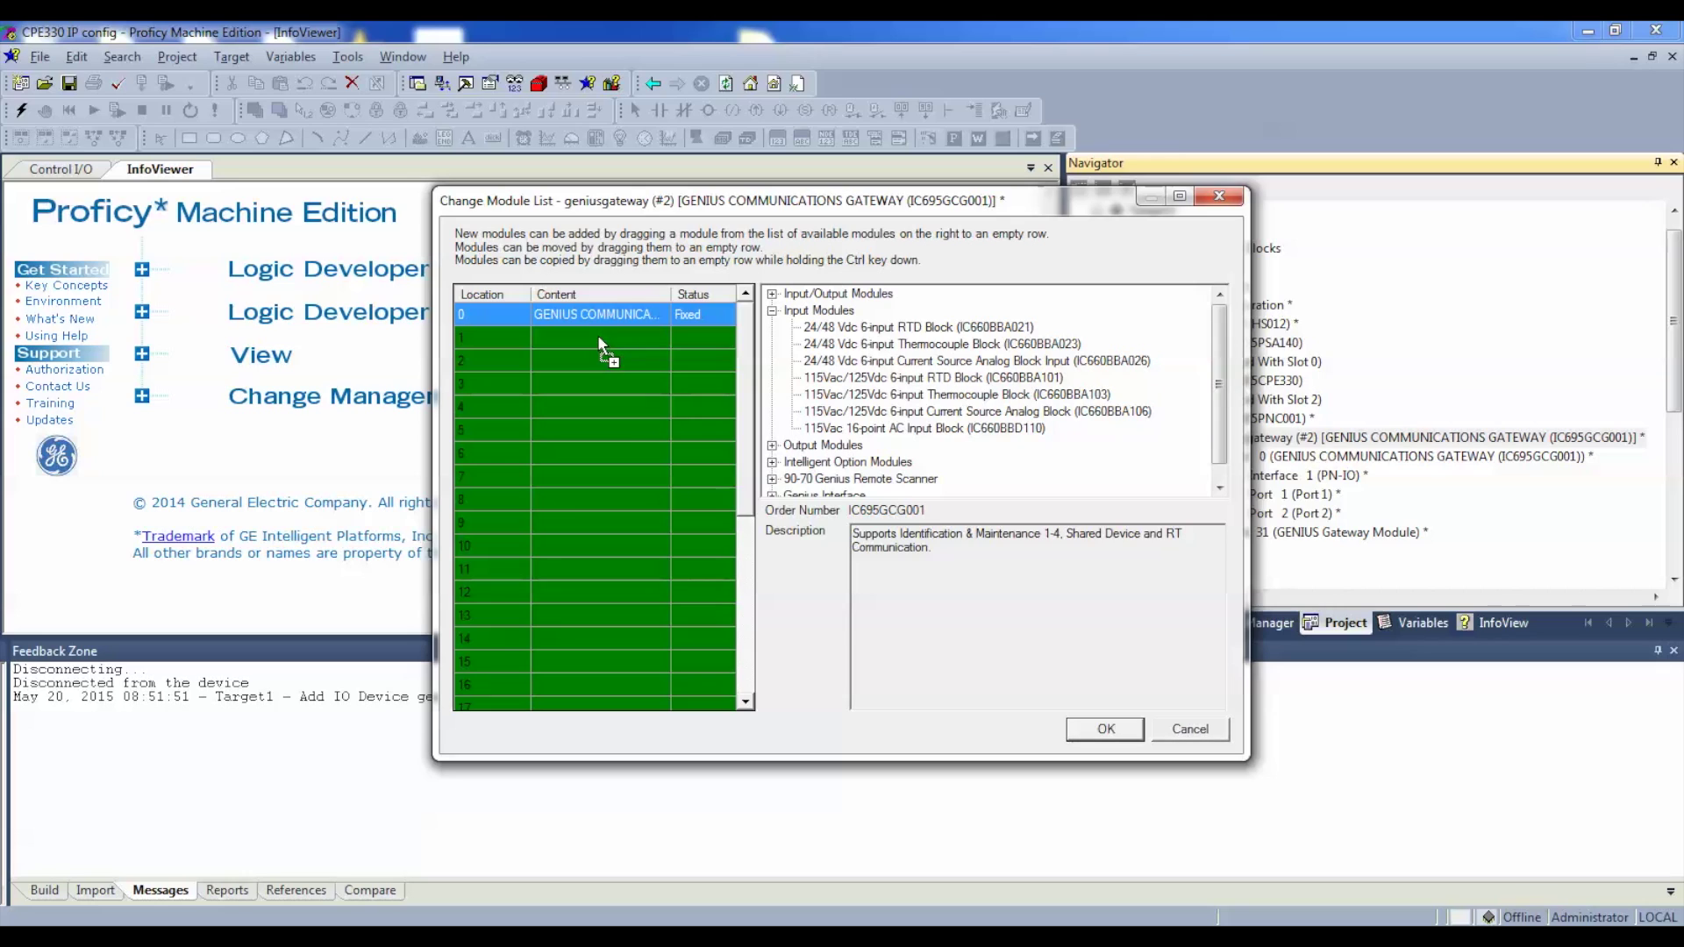
pyautogui.moveTo(599, 340); pyautogui.dragTo(600, 342)
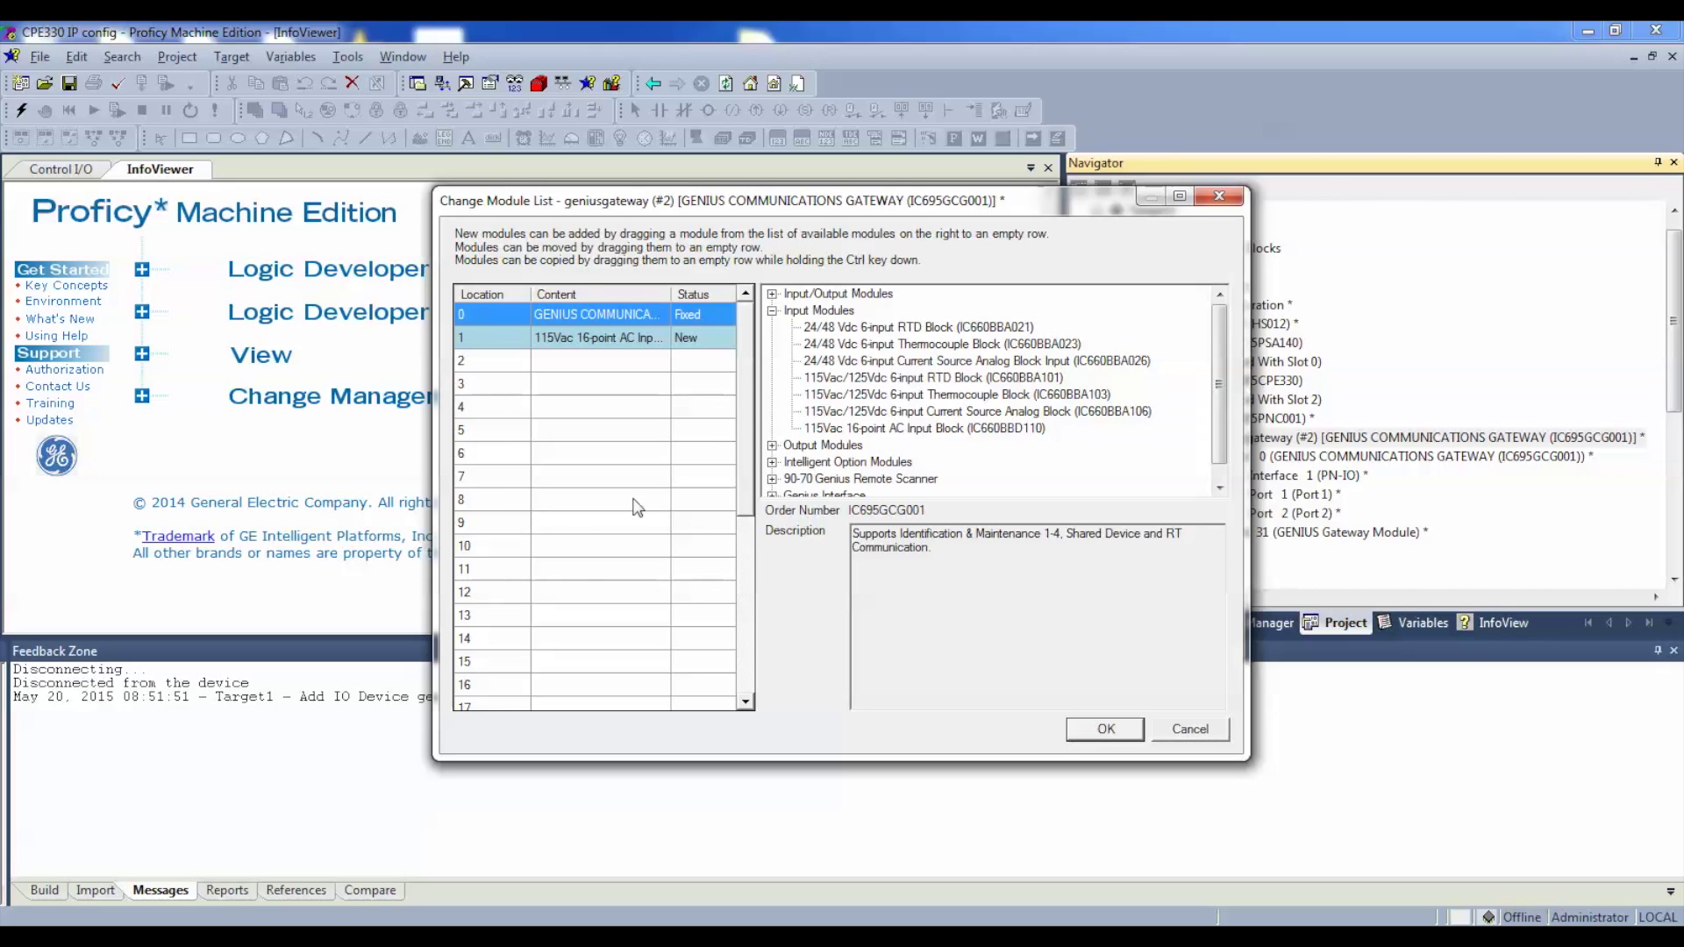
pyautogui.moveTo(750, 444); pyautogui.dragTo(769, 660)
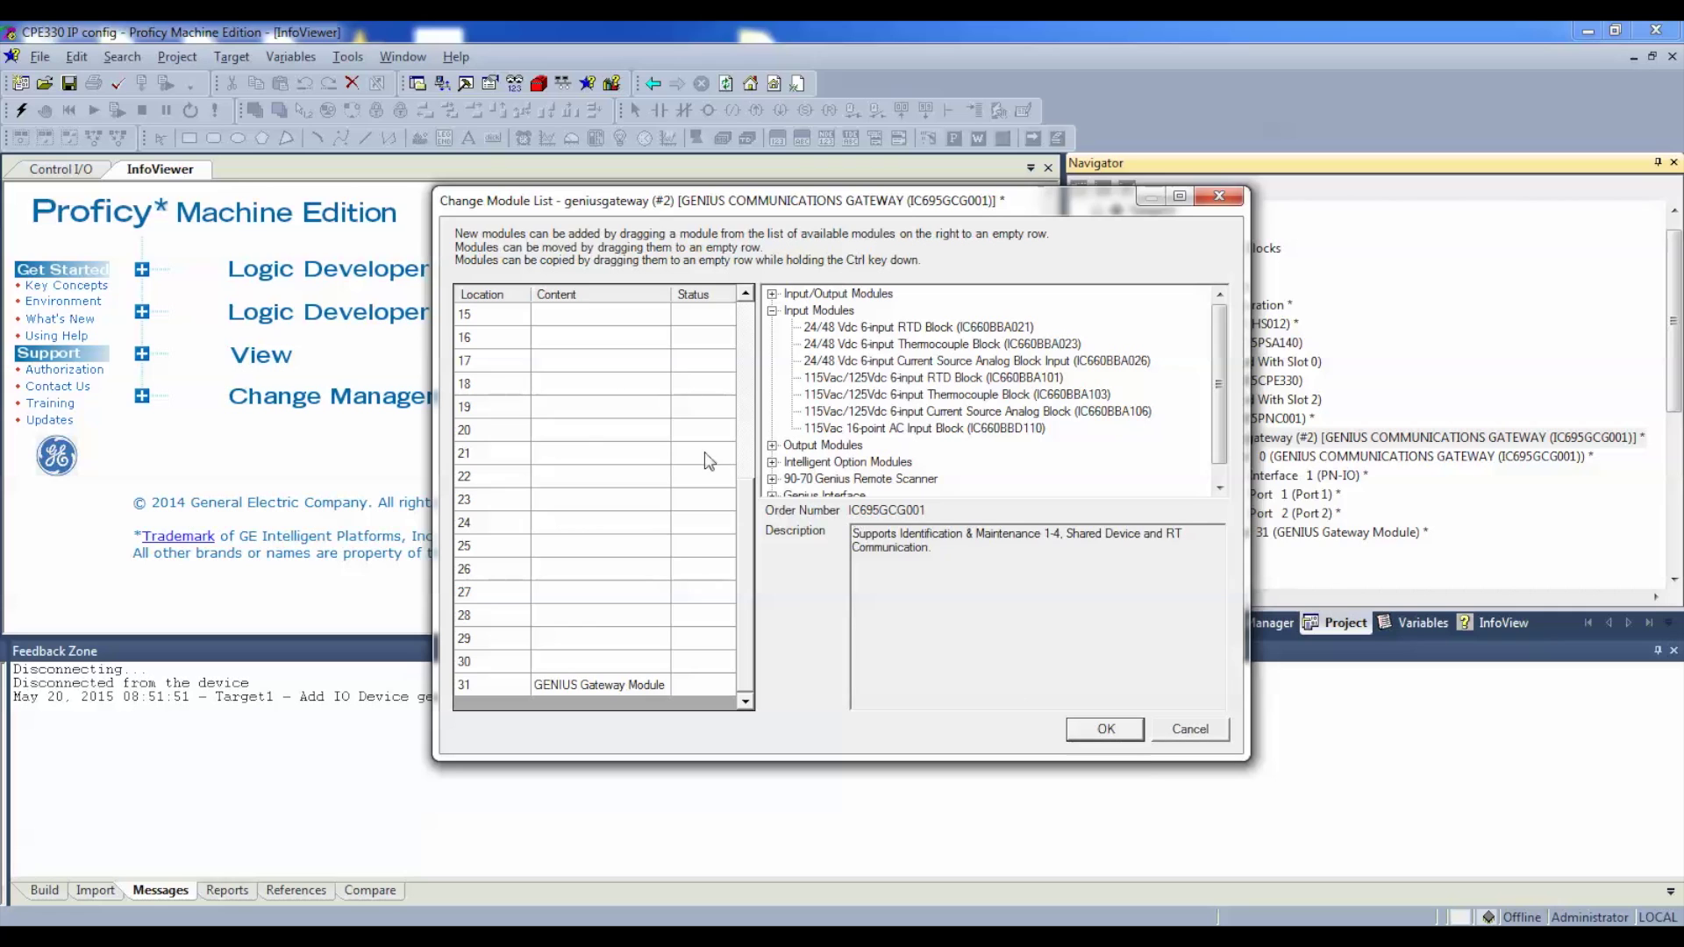
pyautogui.moveTo(753, 589); pyautogui.dragTo(750, 363)
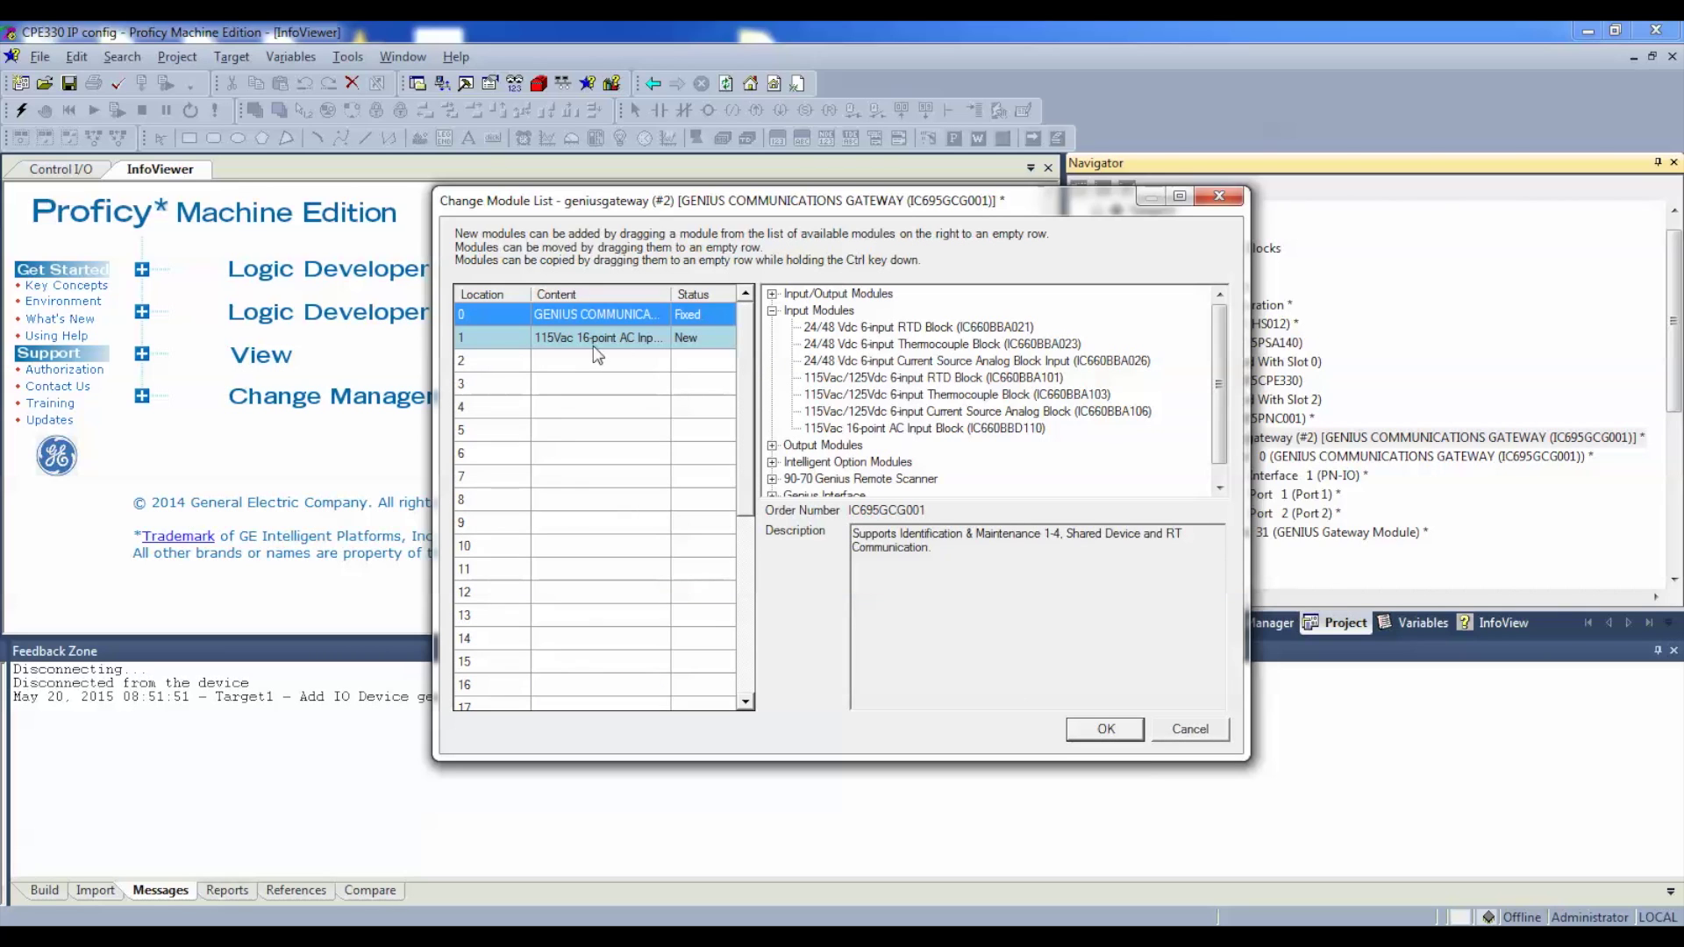
pyautogui.click(1107, 730)
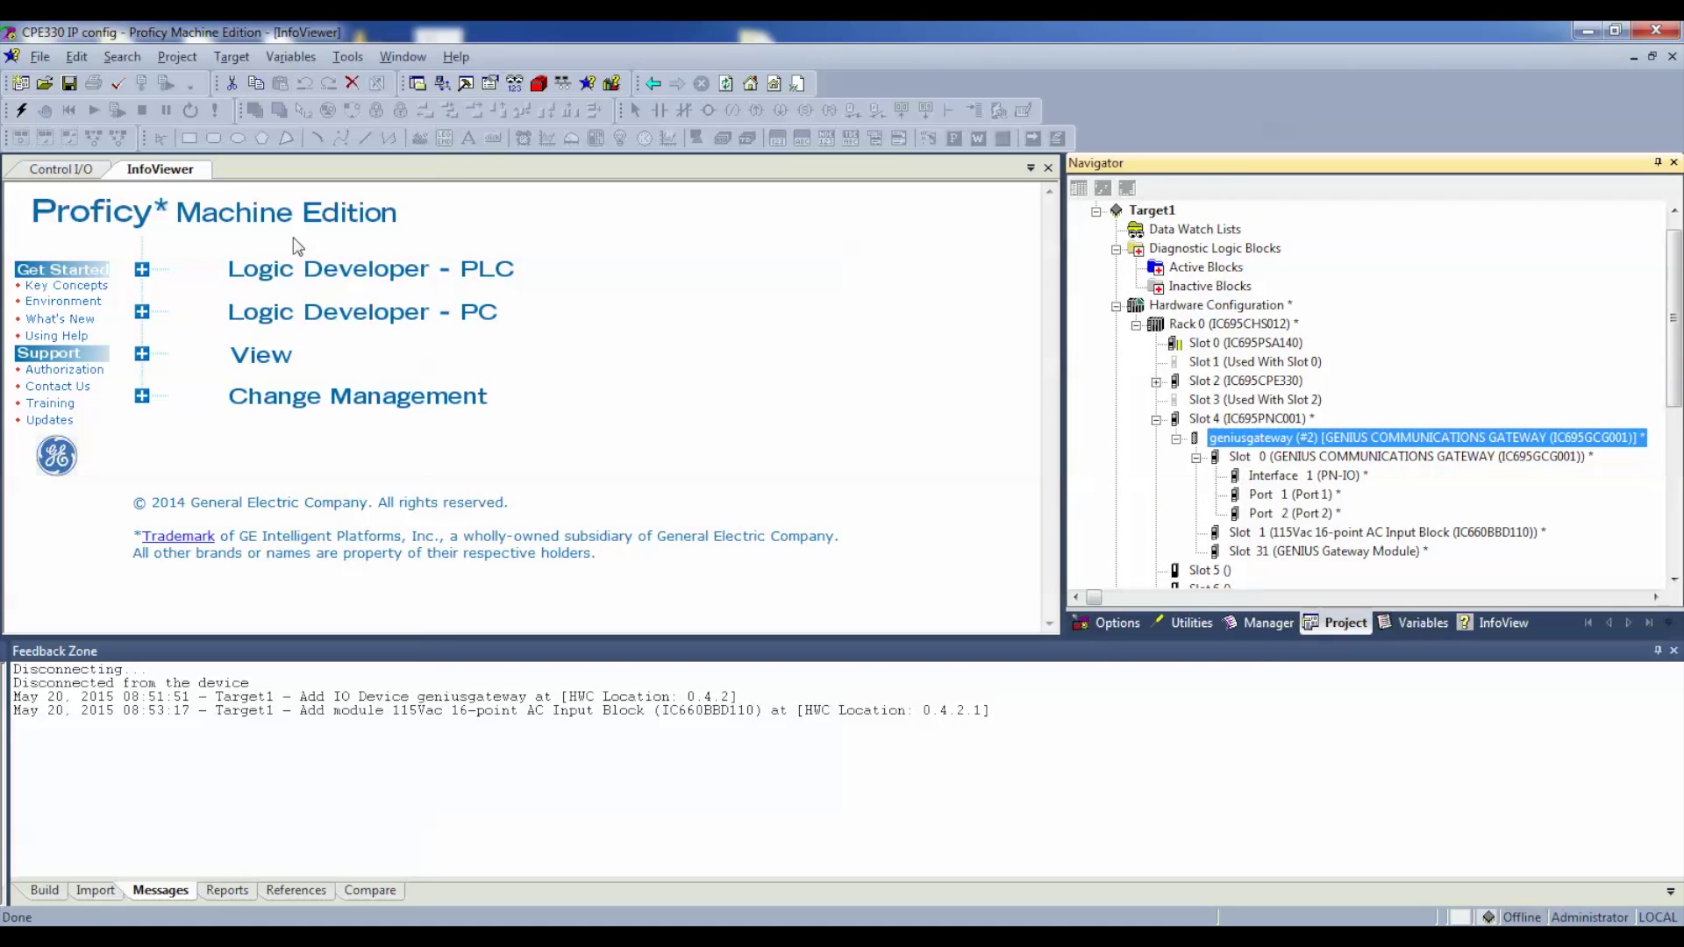
# - Connect to the IC695CPE330 controller in Programmer mode and open Target > Online Commands > Clear
pyautogui.click(20, 115)
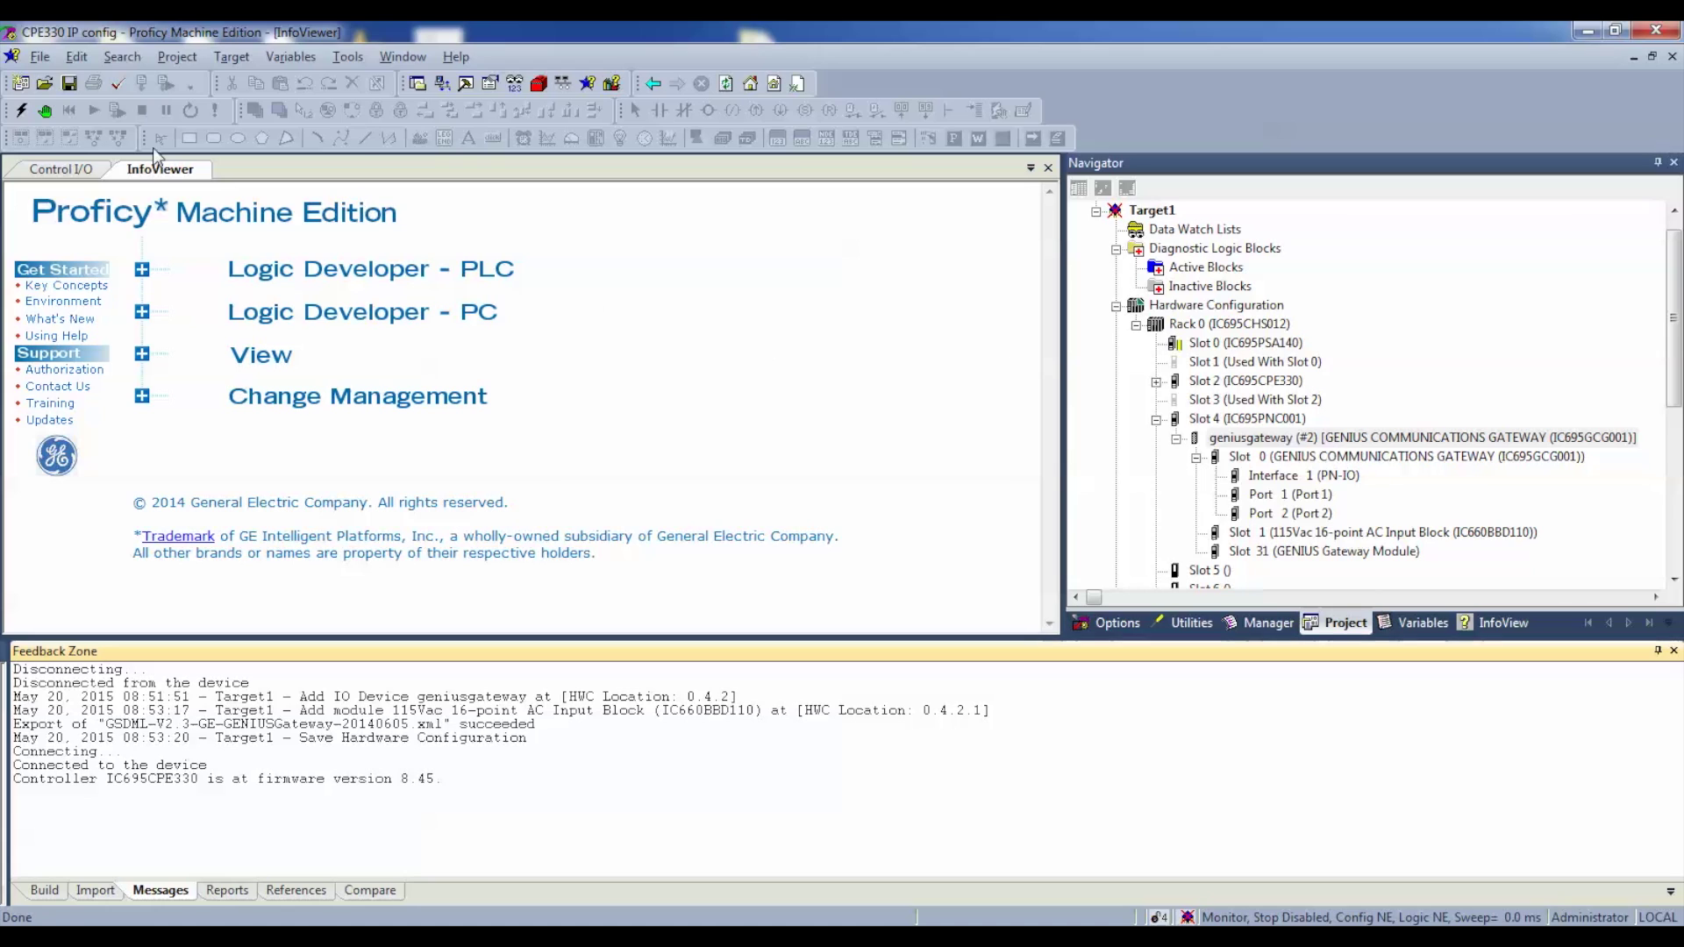
pyautogui.click(44, 112)
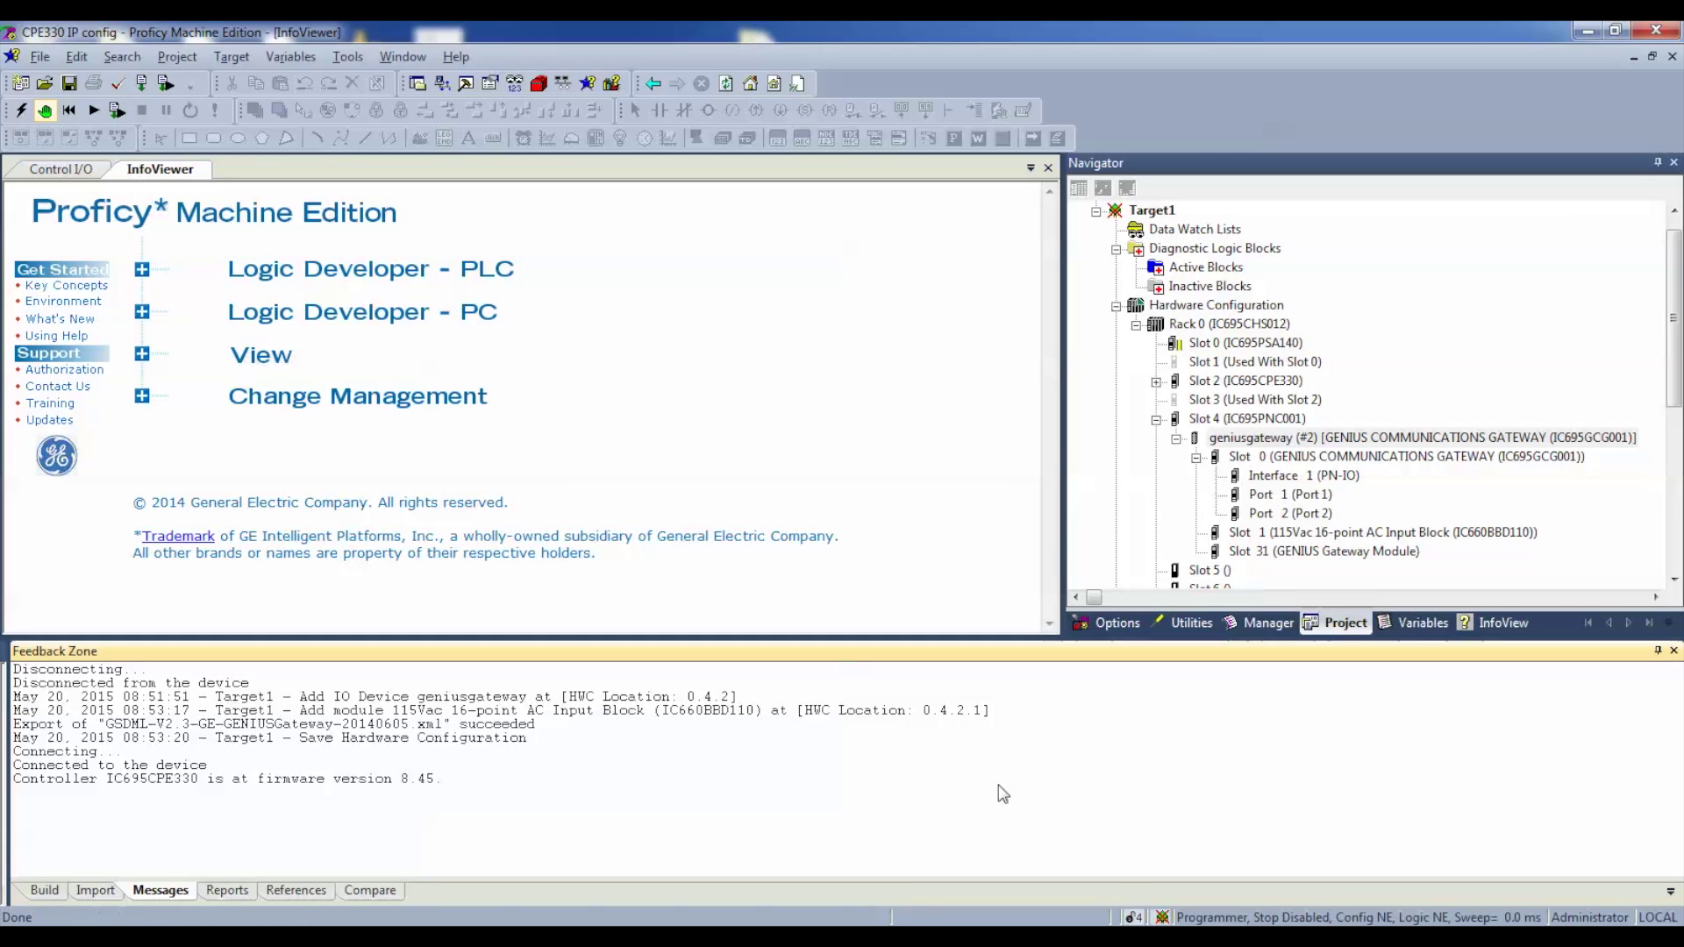
pyautogui.click(235, 60)
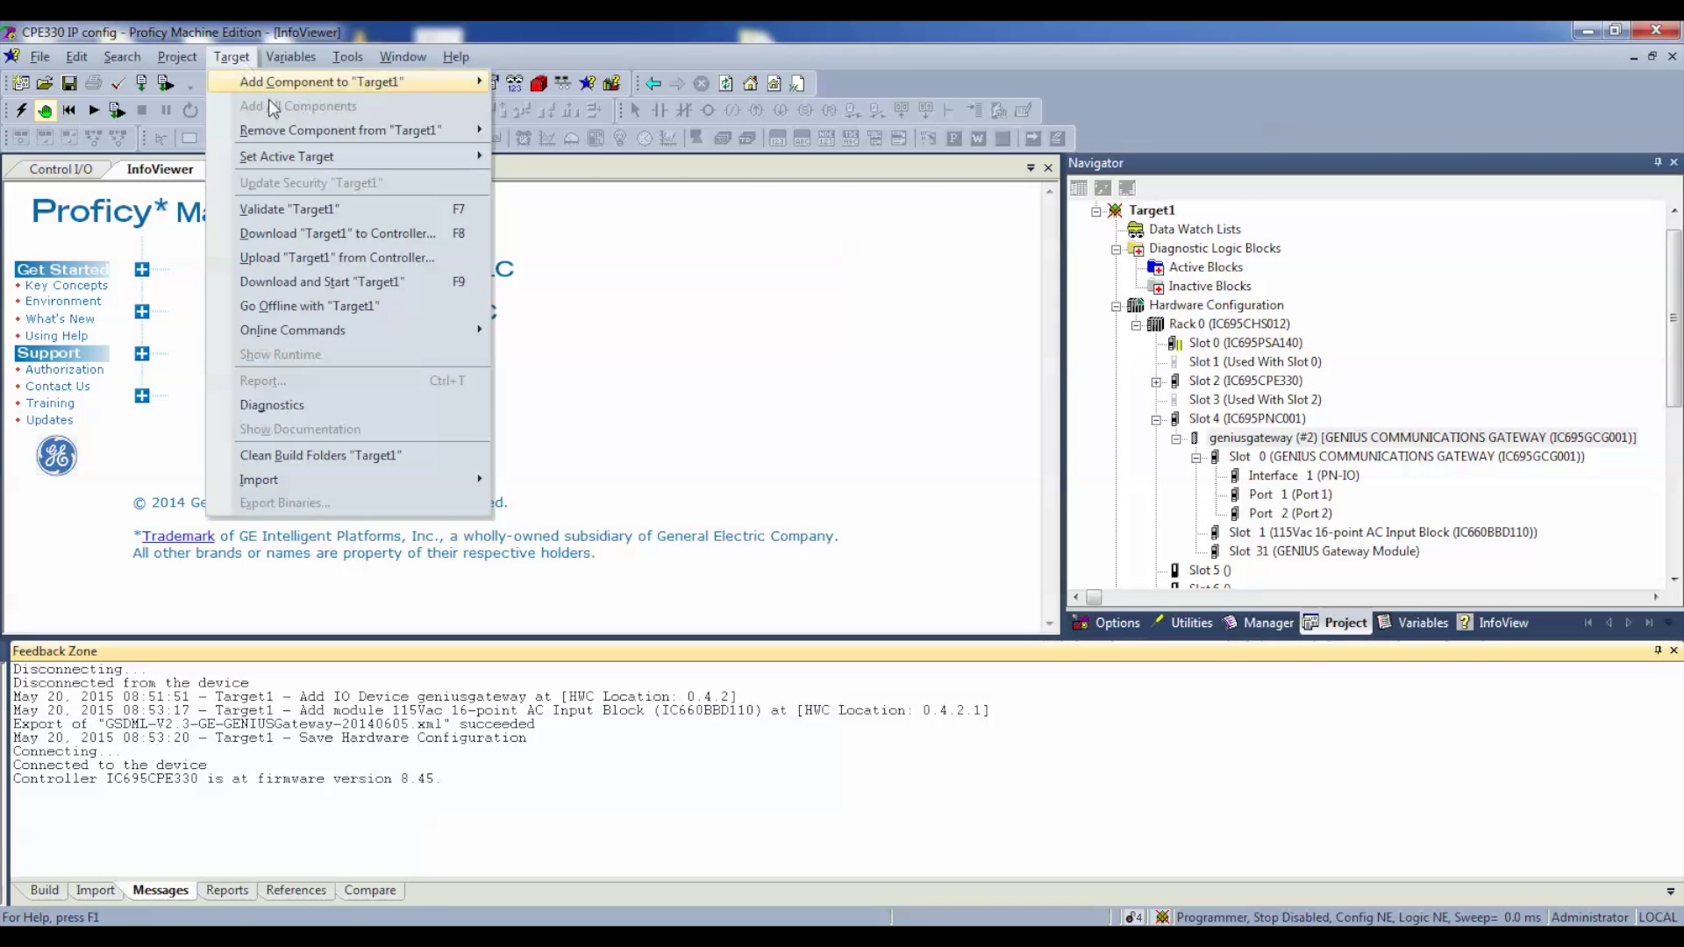
pyautogui.moveTo(372, 333)
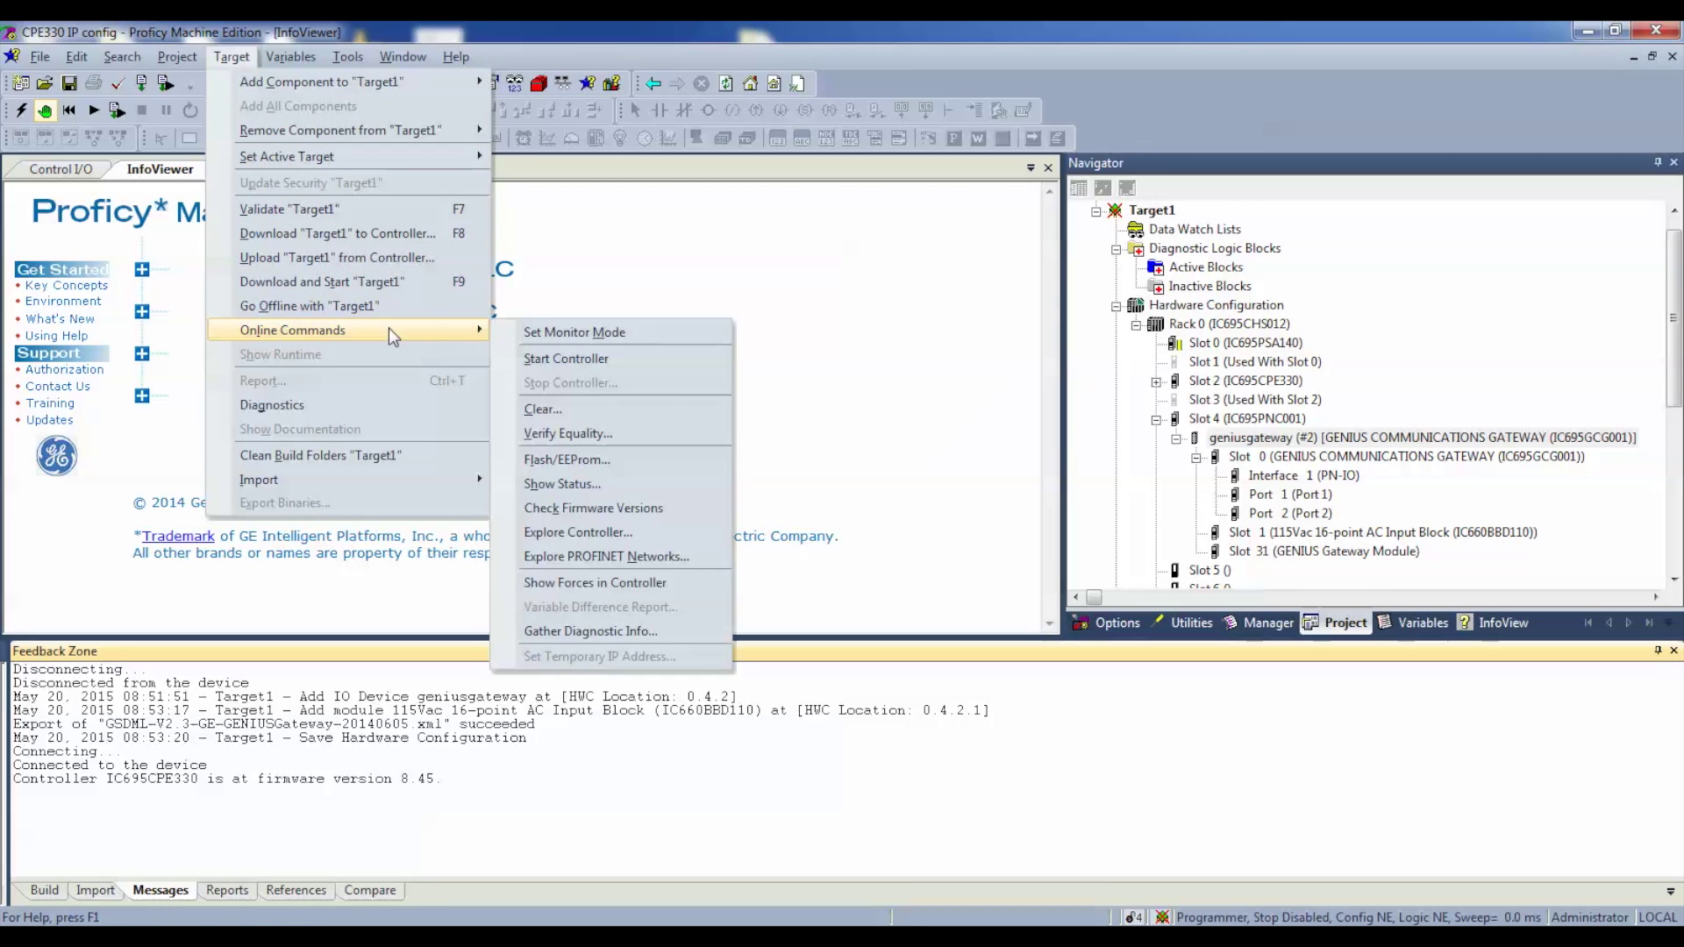
pyautogui.click(605, 412)
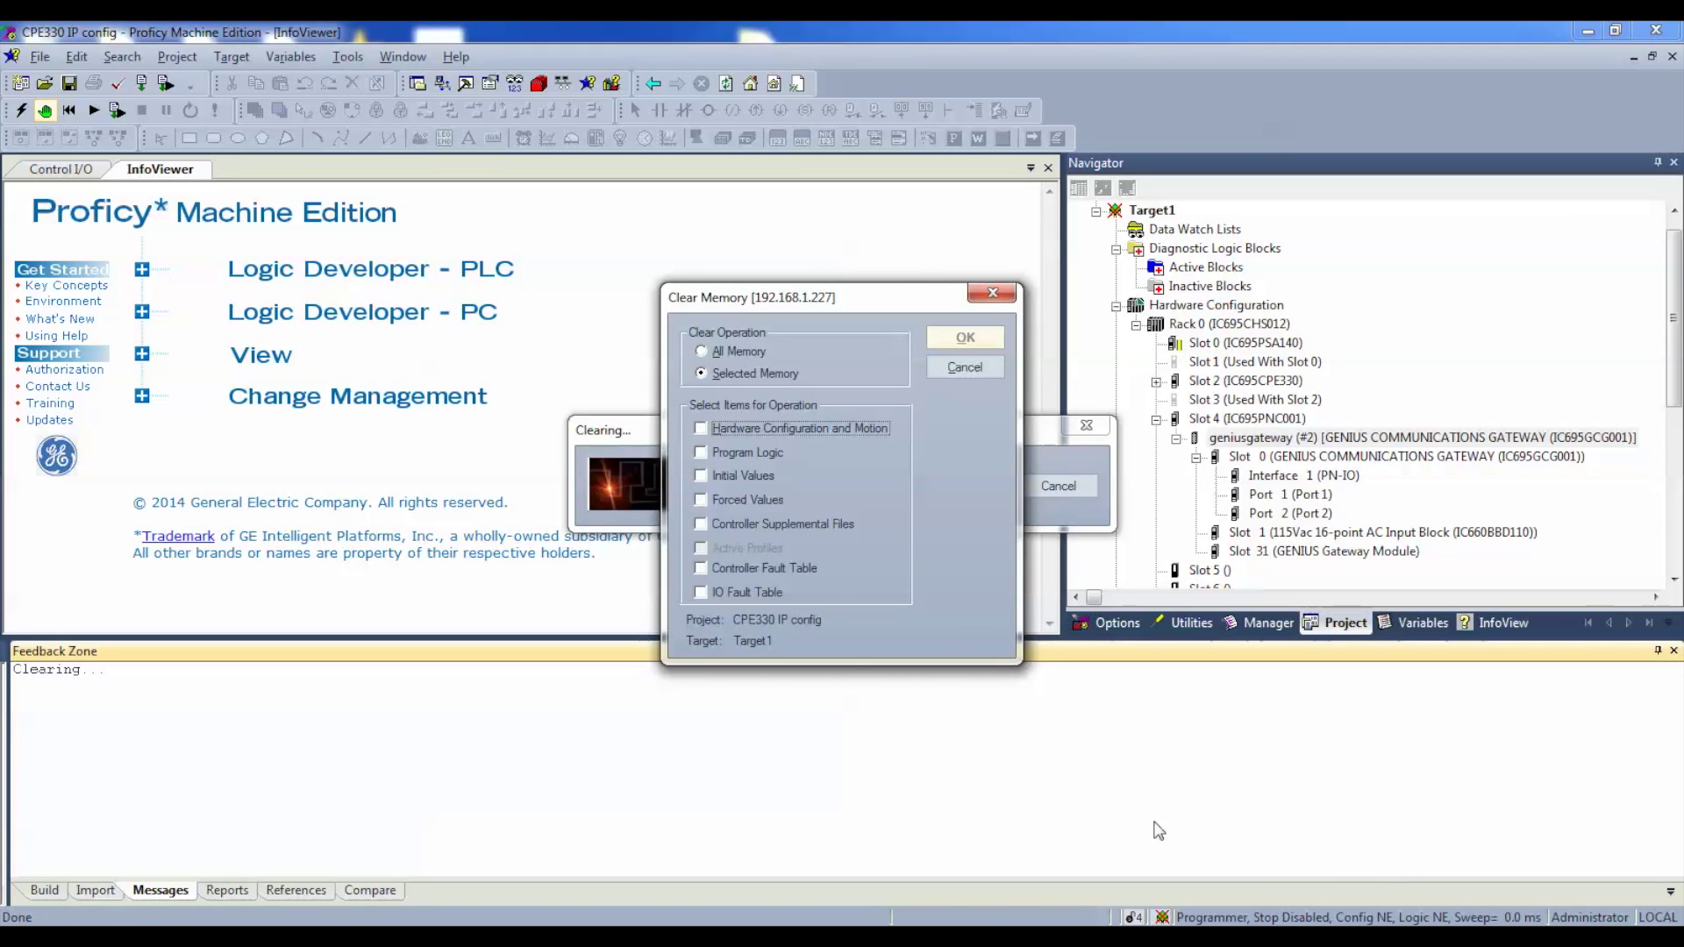
# - Select Controller Fault Table and IO Fault Table in Clear Memory and confirm clearing both
pyautogui.click(702, 574)
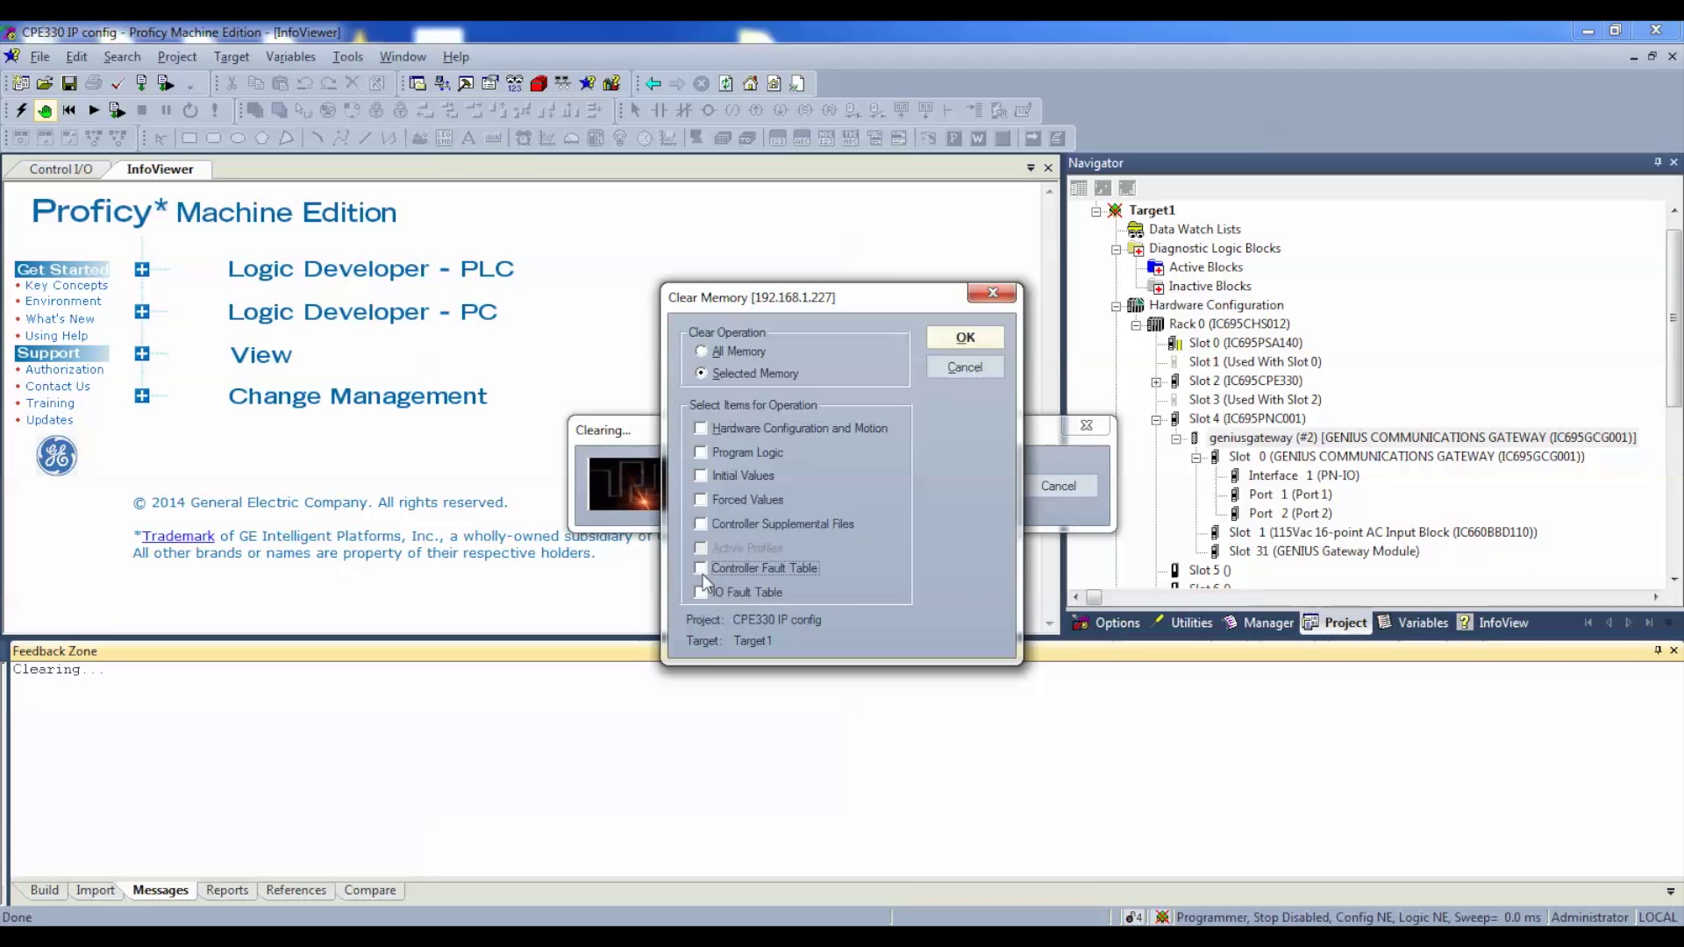
pyautogui.click(693, 592)
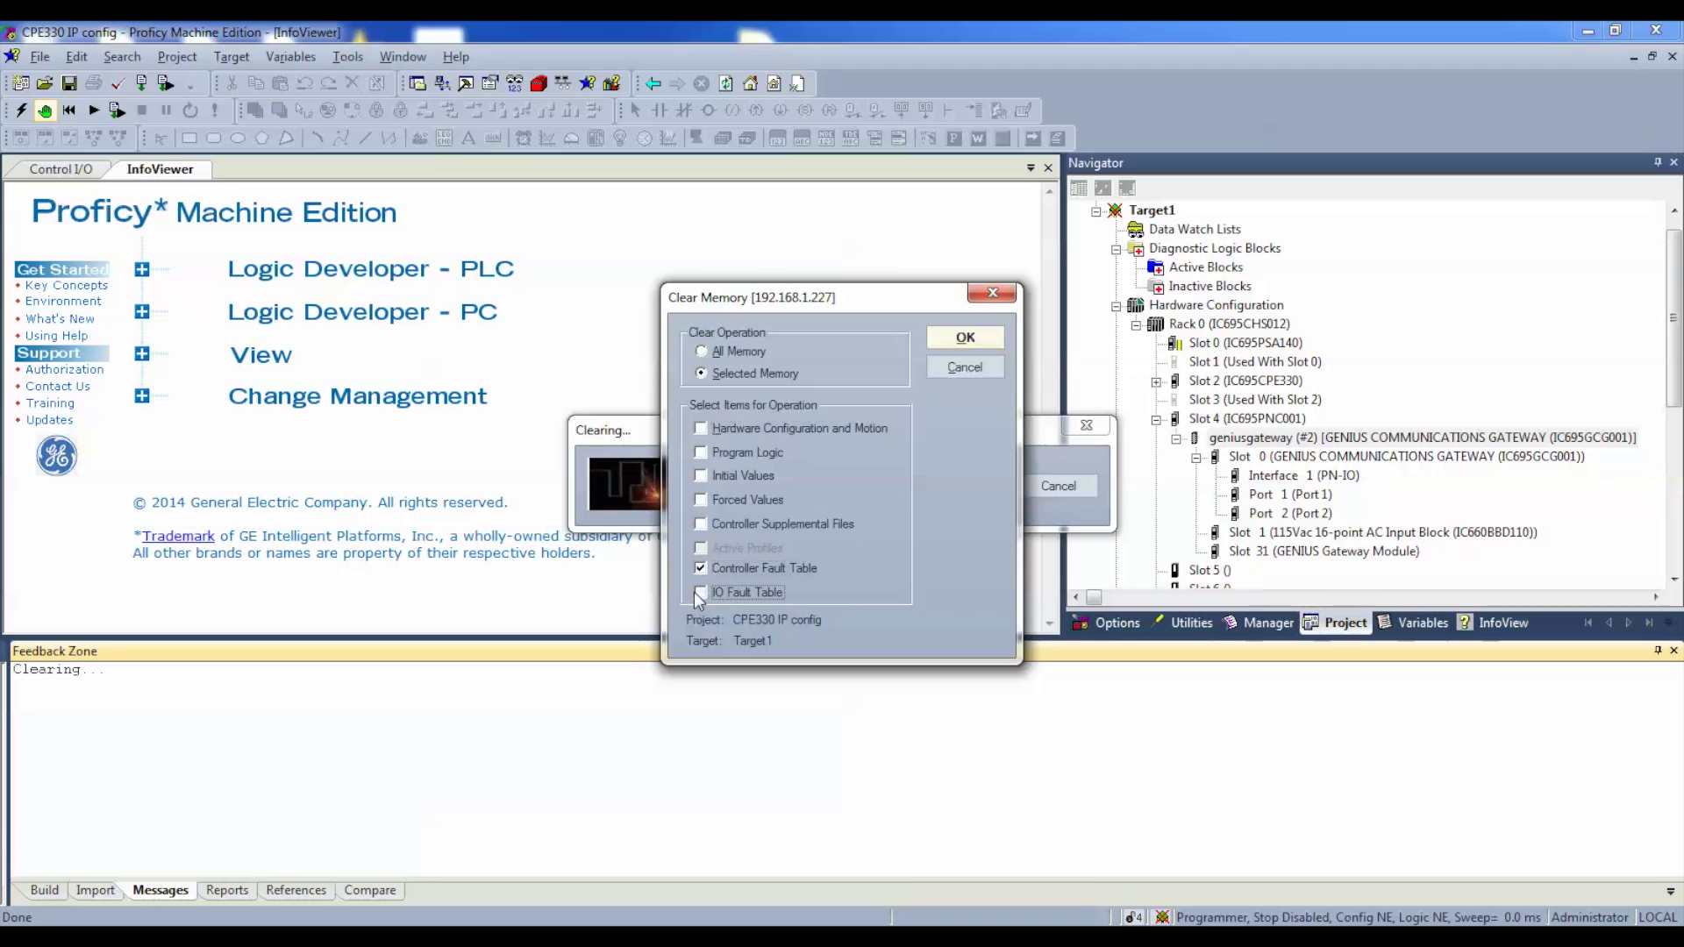
pyautogui.click(969, 342)
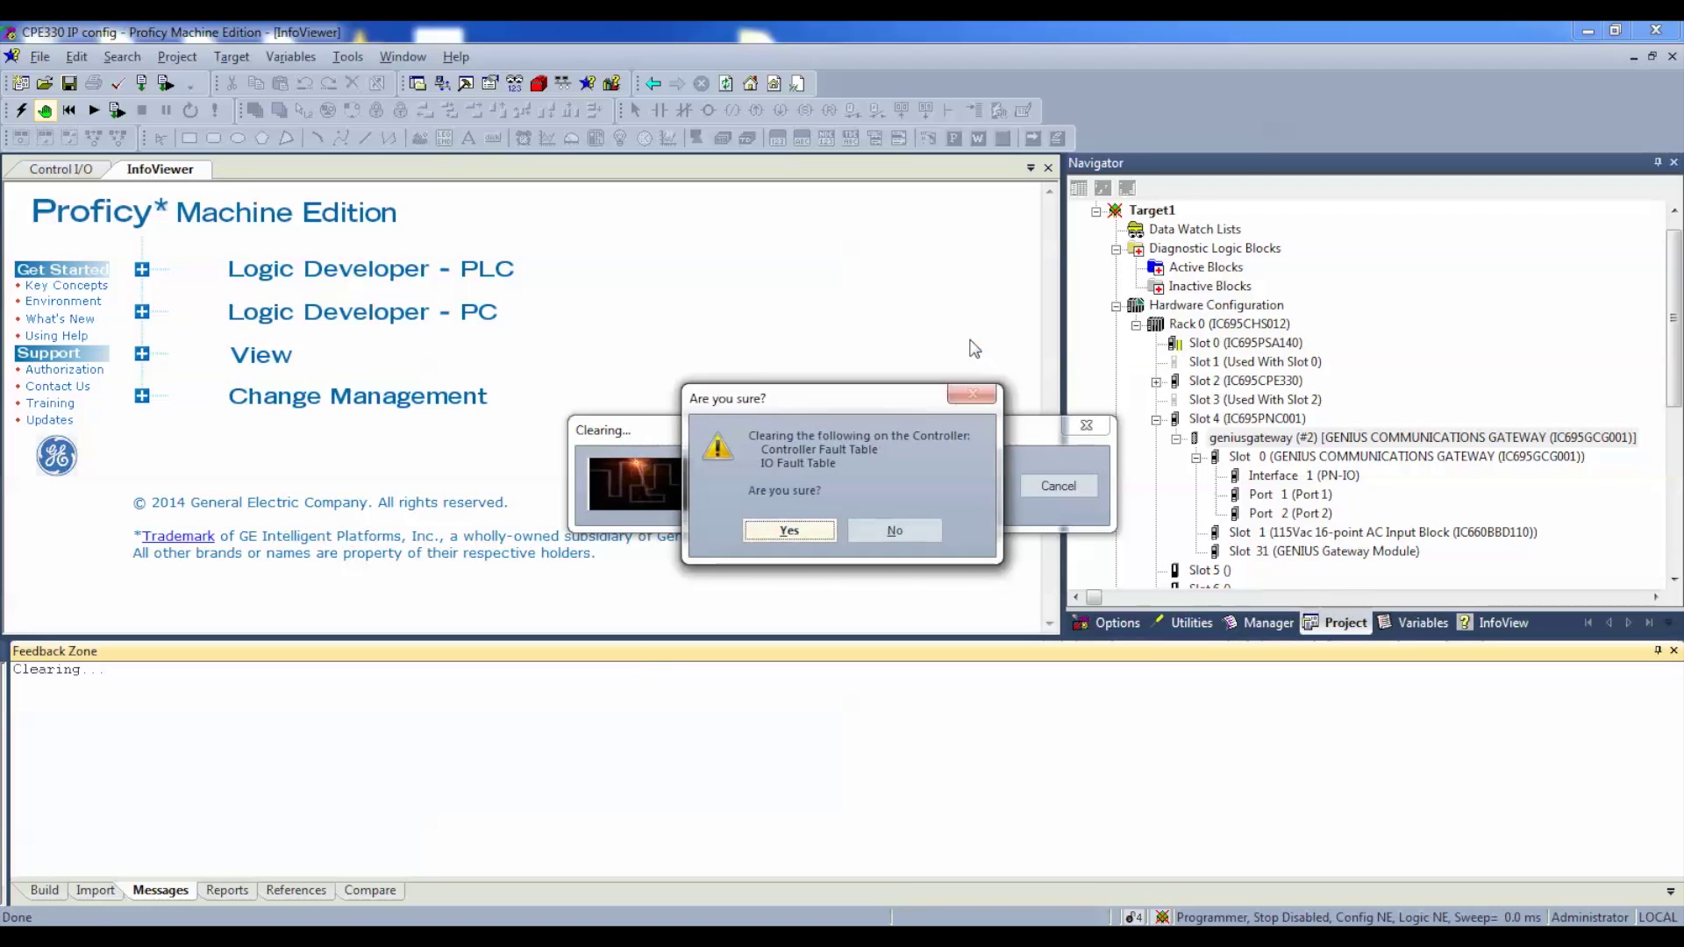
pyautogui.click(789, 531)
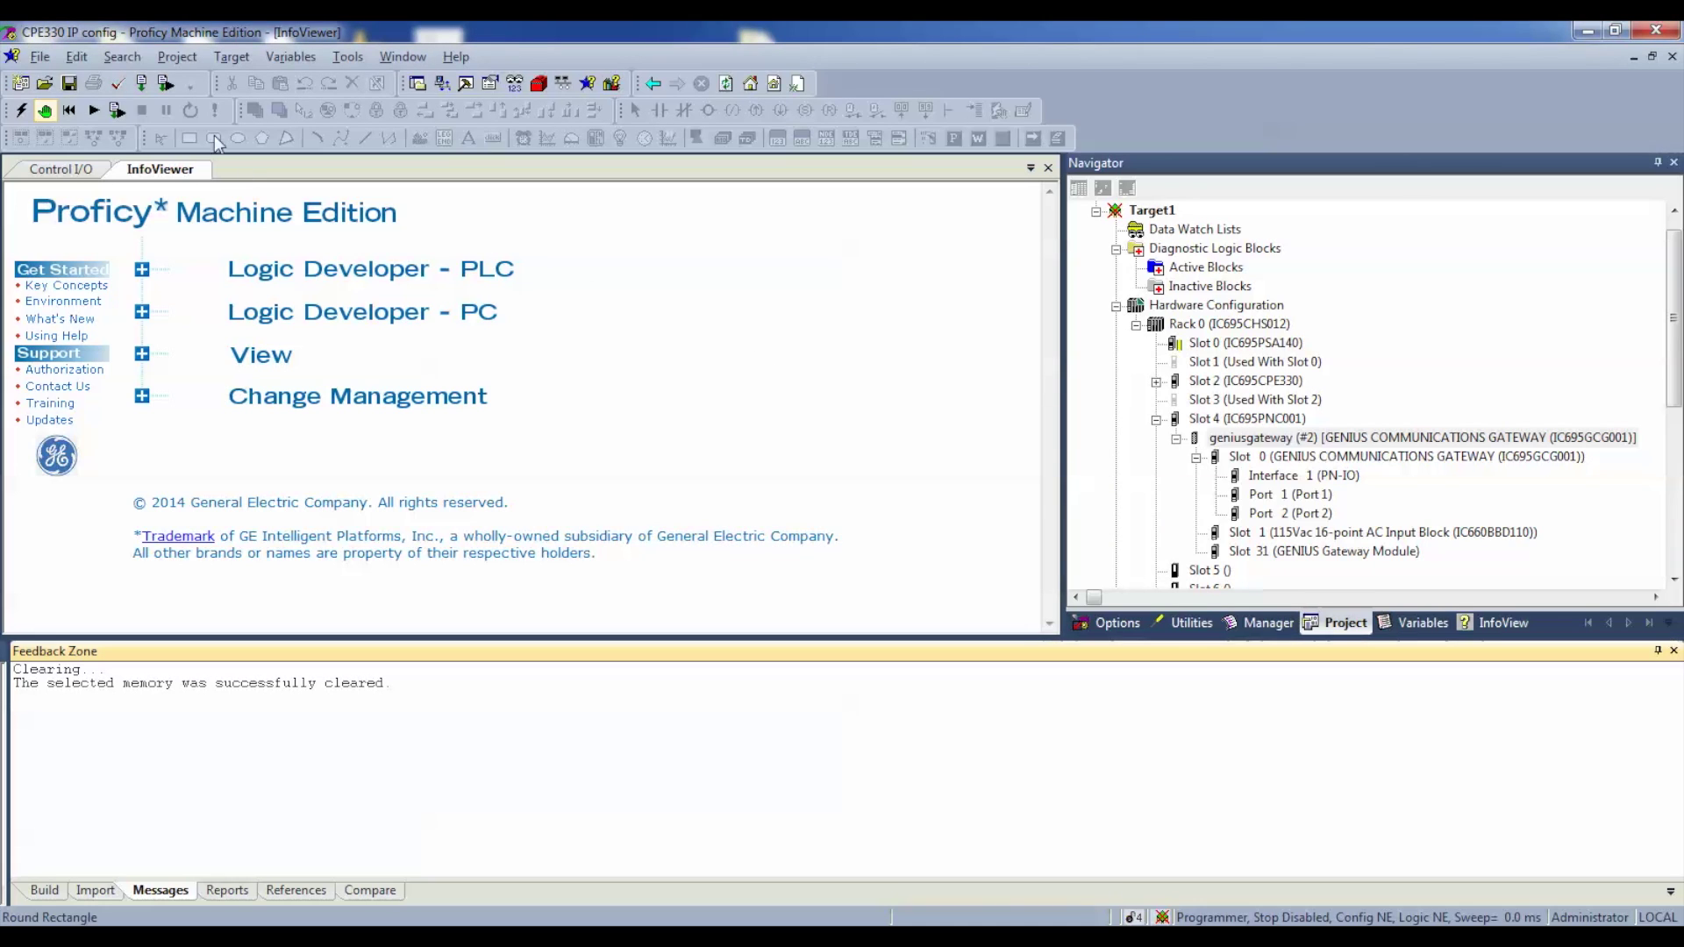
# - Download hardware configuration and logic, then start the controller with Outputs Enabled
pyautogui.click(117, 110)
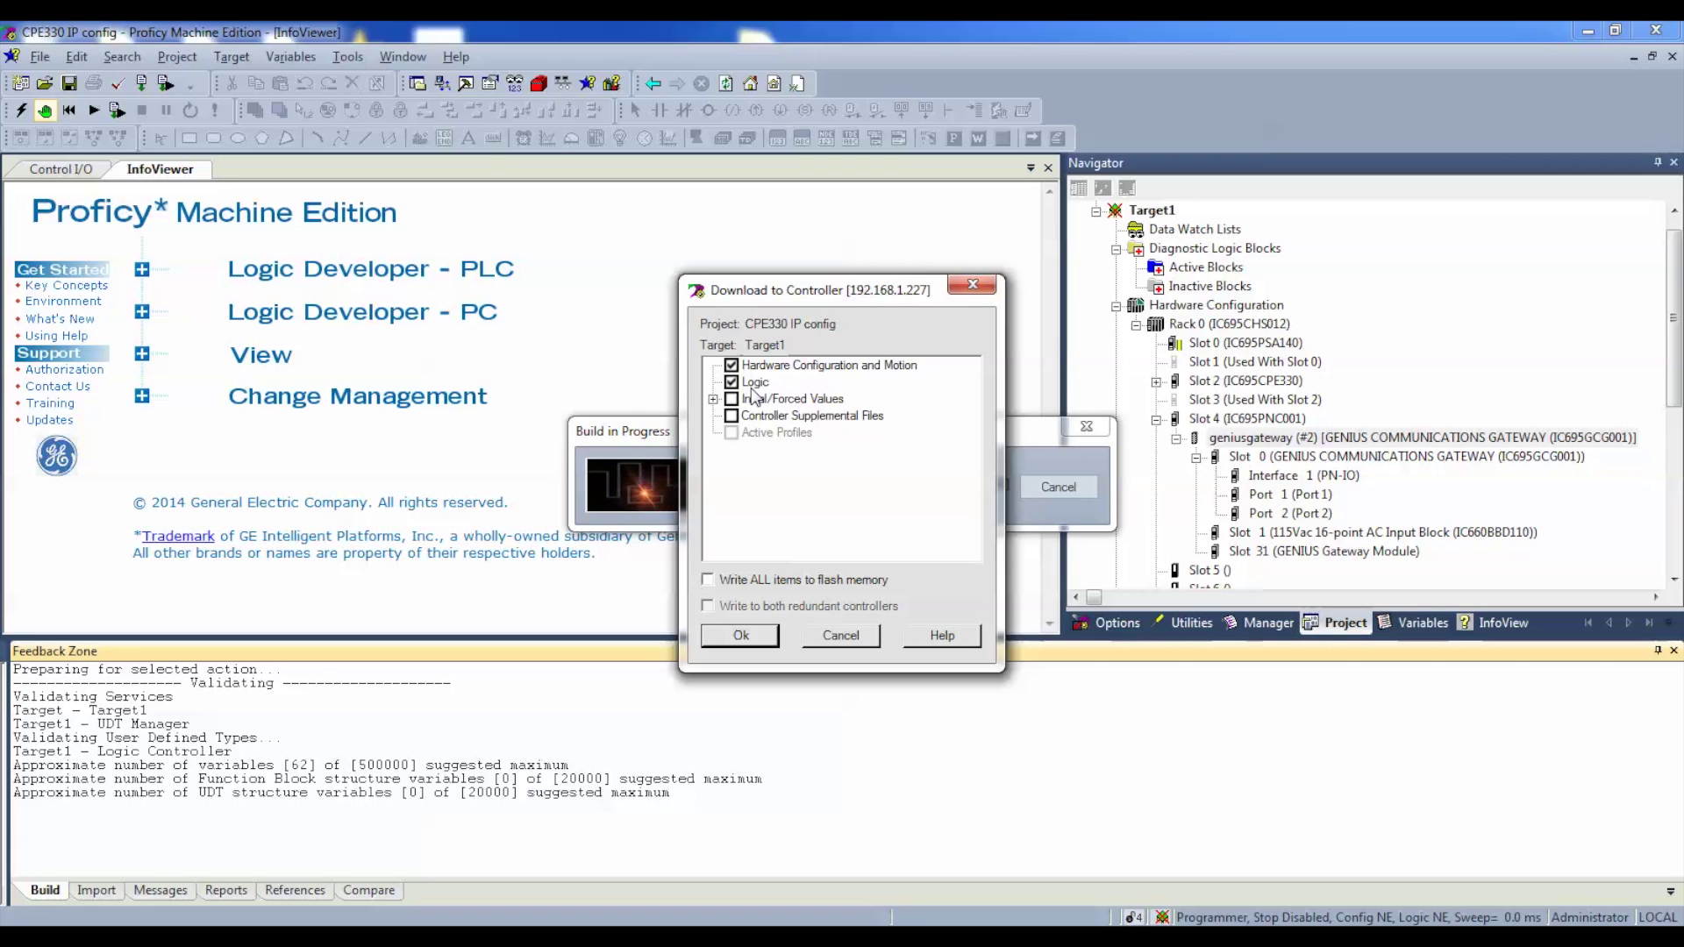
pyautogui.click(741, 636)
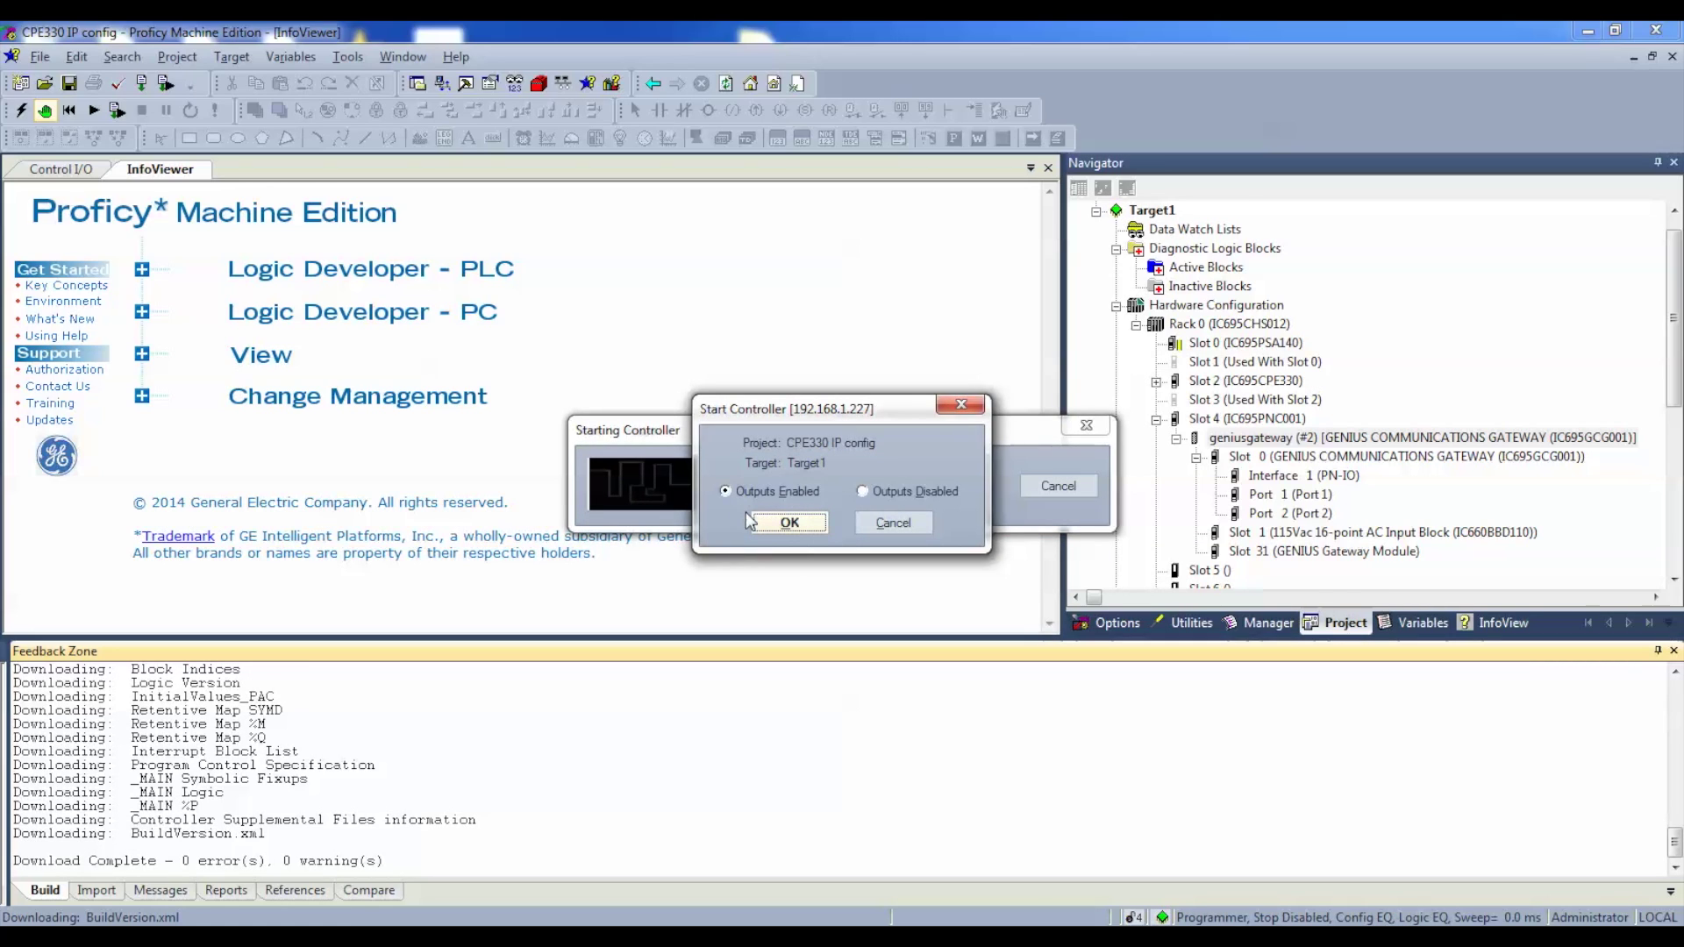
pyautogui.click(776, 523)
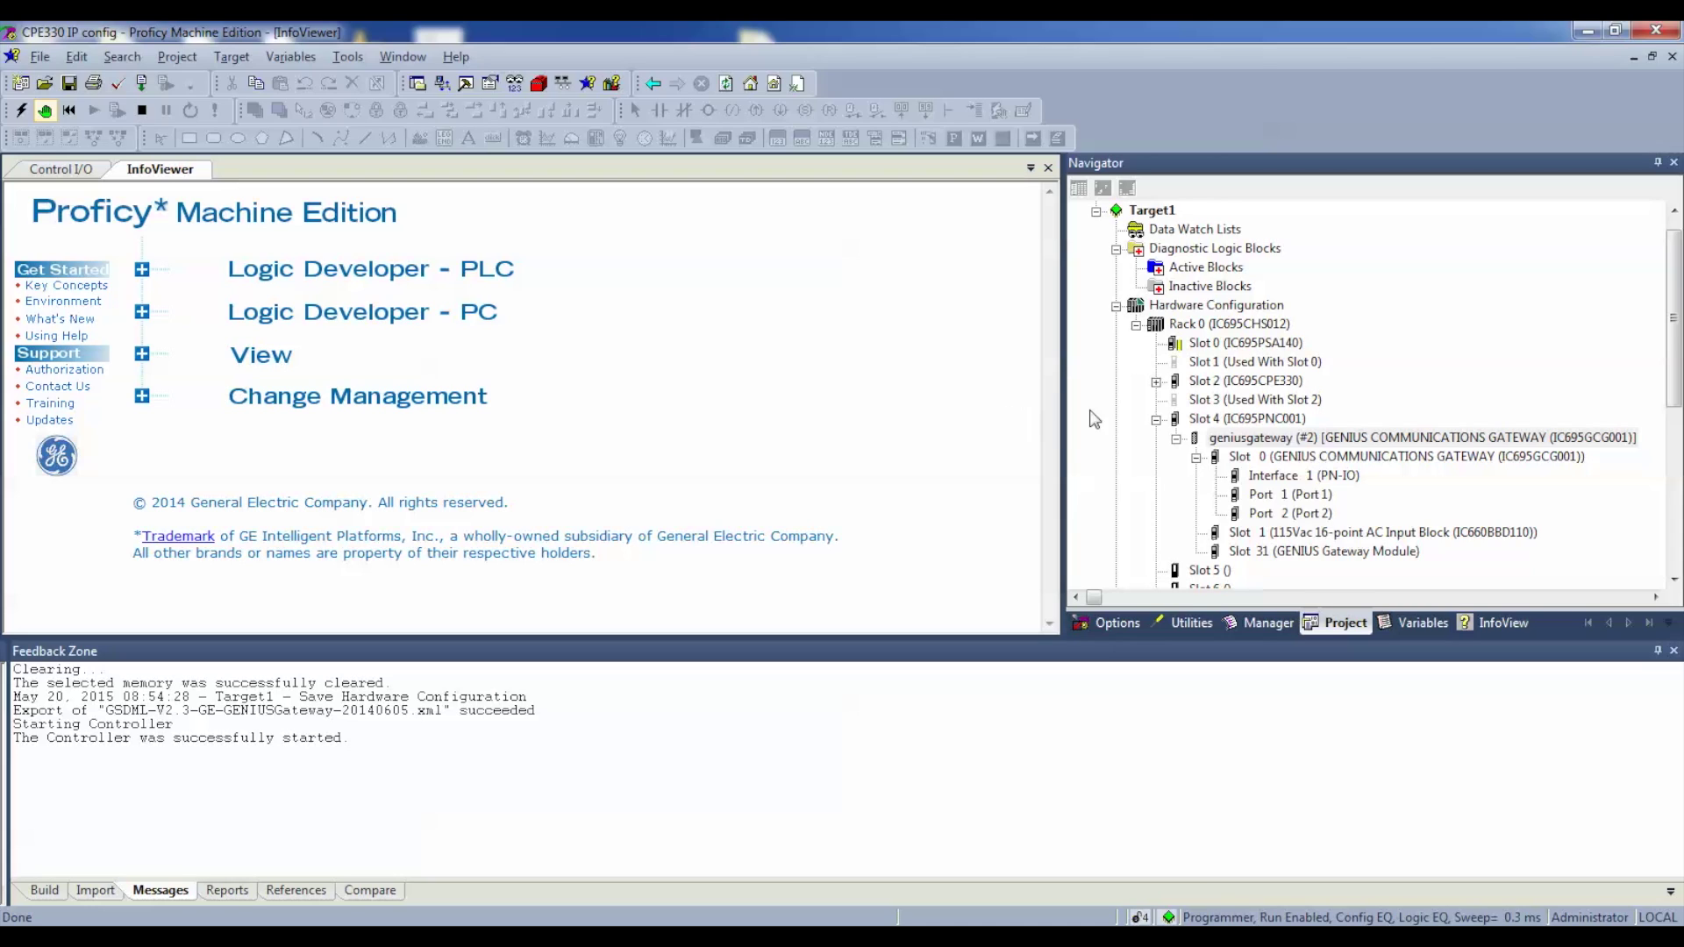
pyautogui.rightClick(1233, 421)
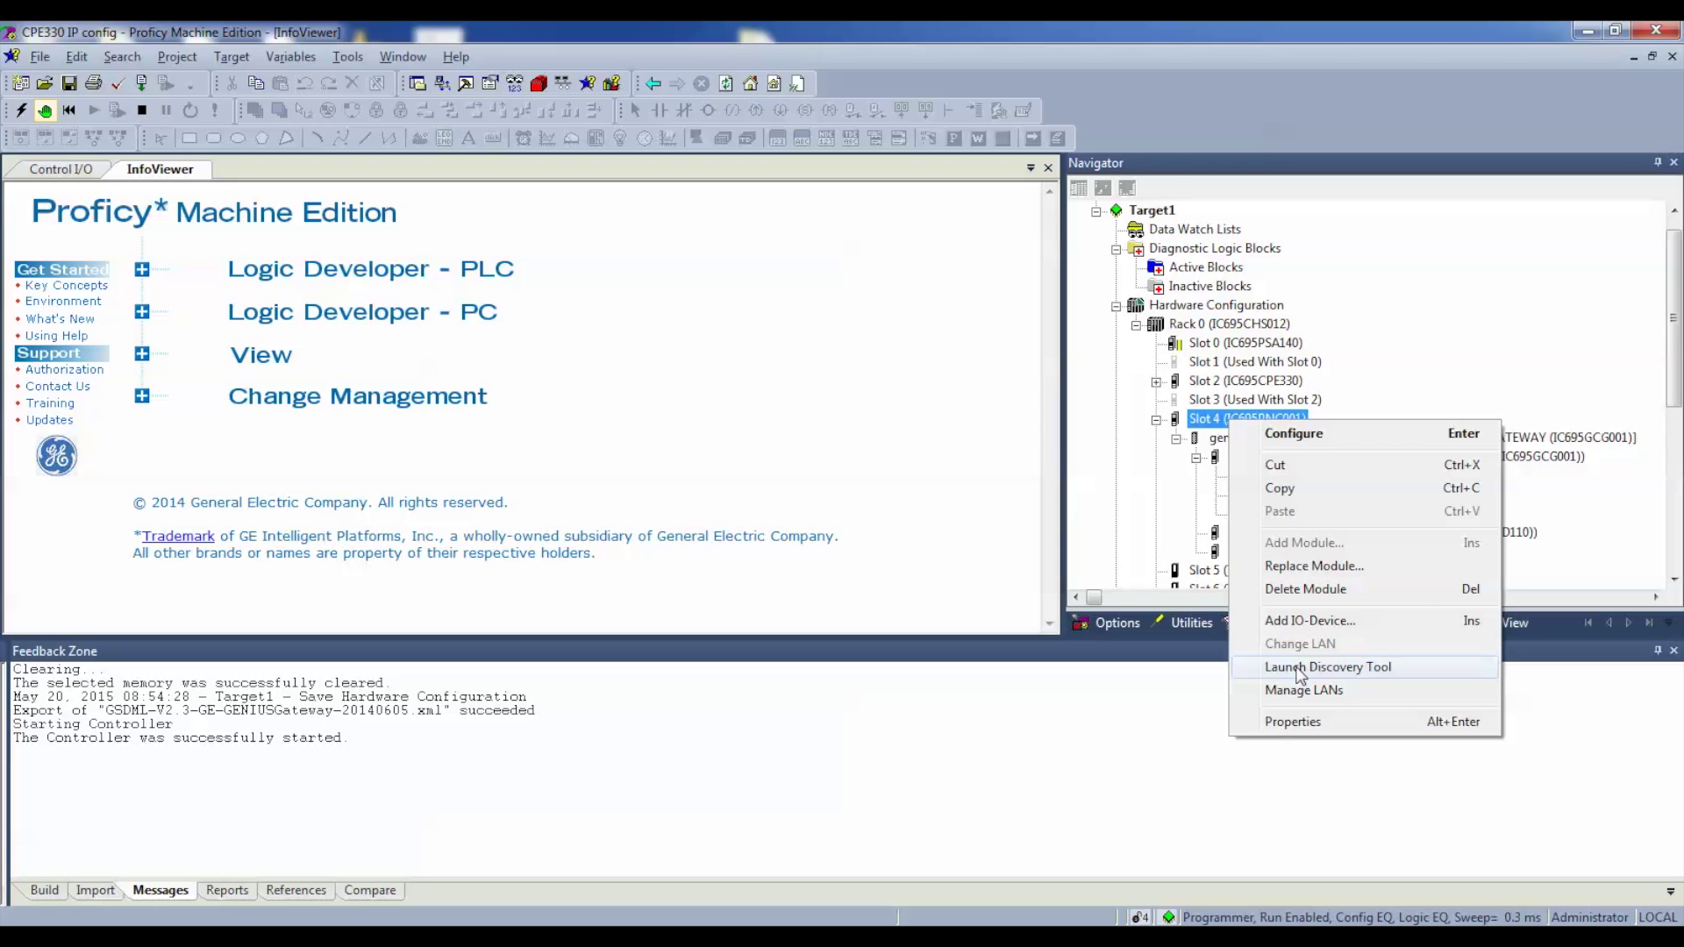
# - Launch the Discovery Tool for Slot 4's PNC001 and scan for PROFINET devices
pyautogui.click(1305, 669)
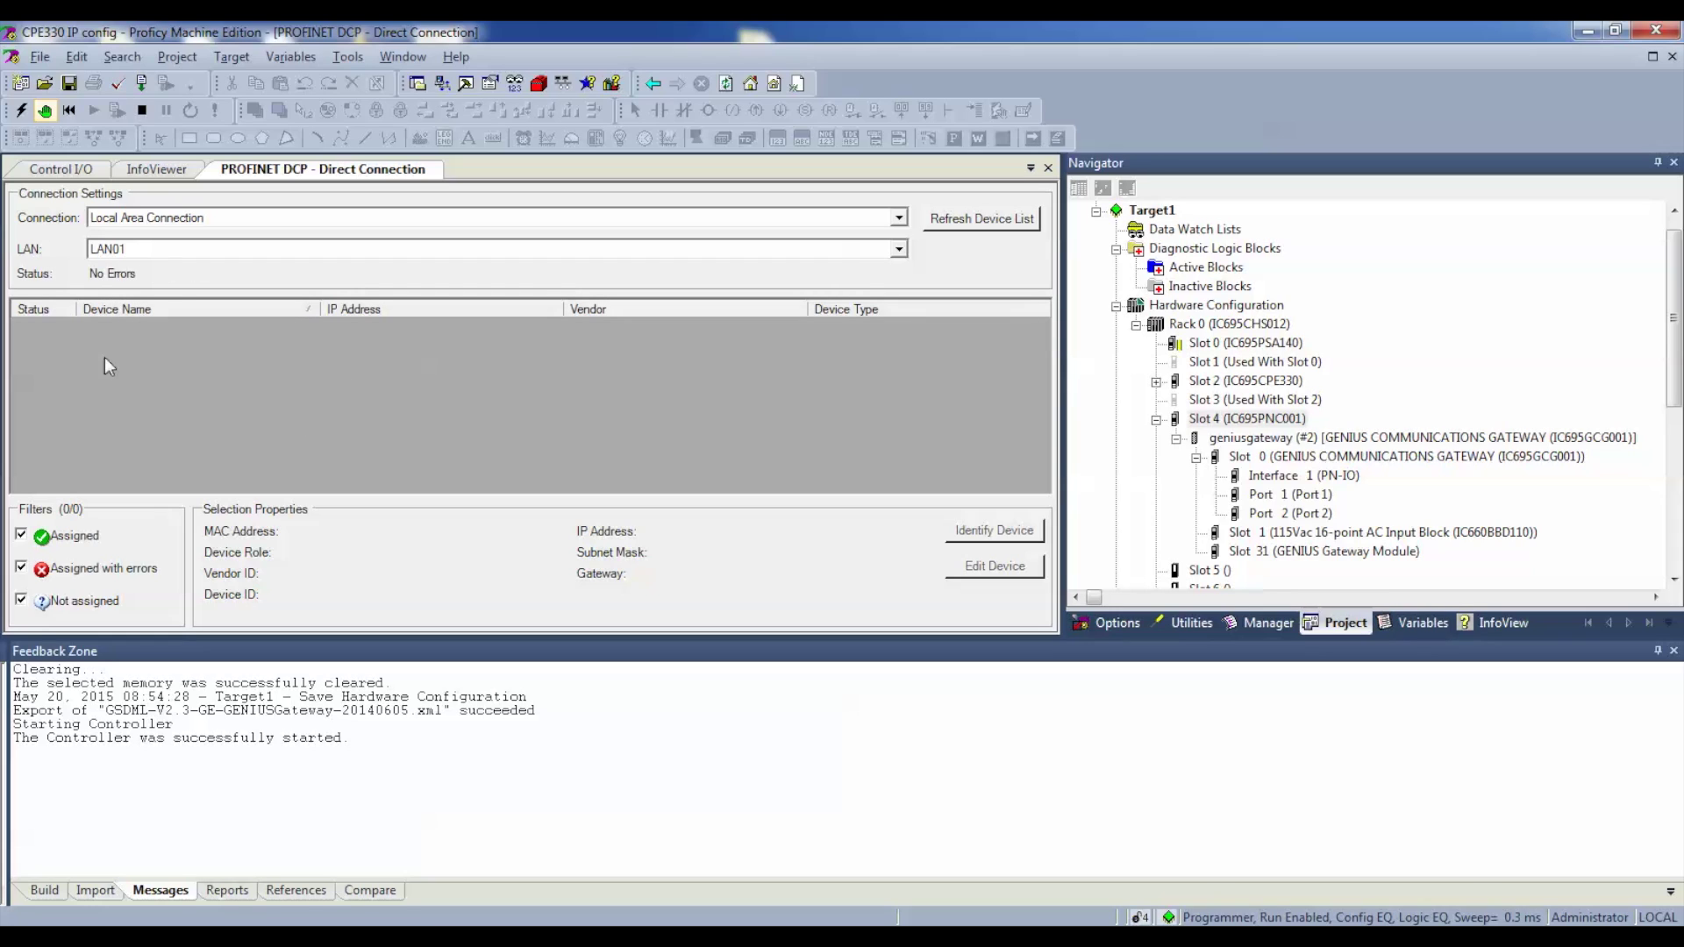
pyautogui.click(955, 230)
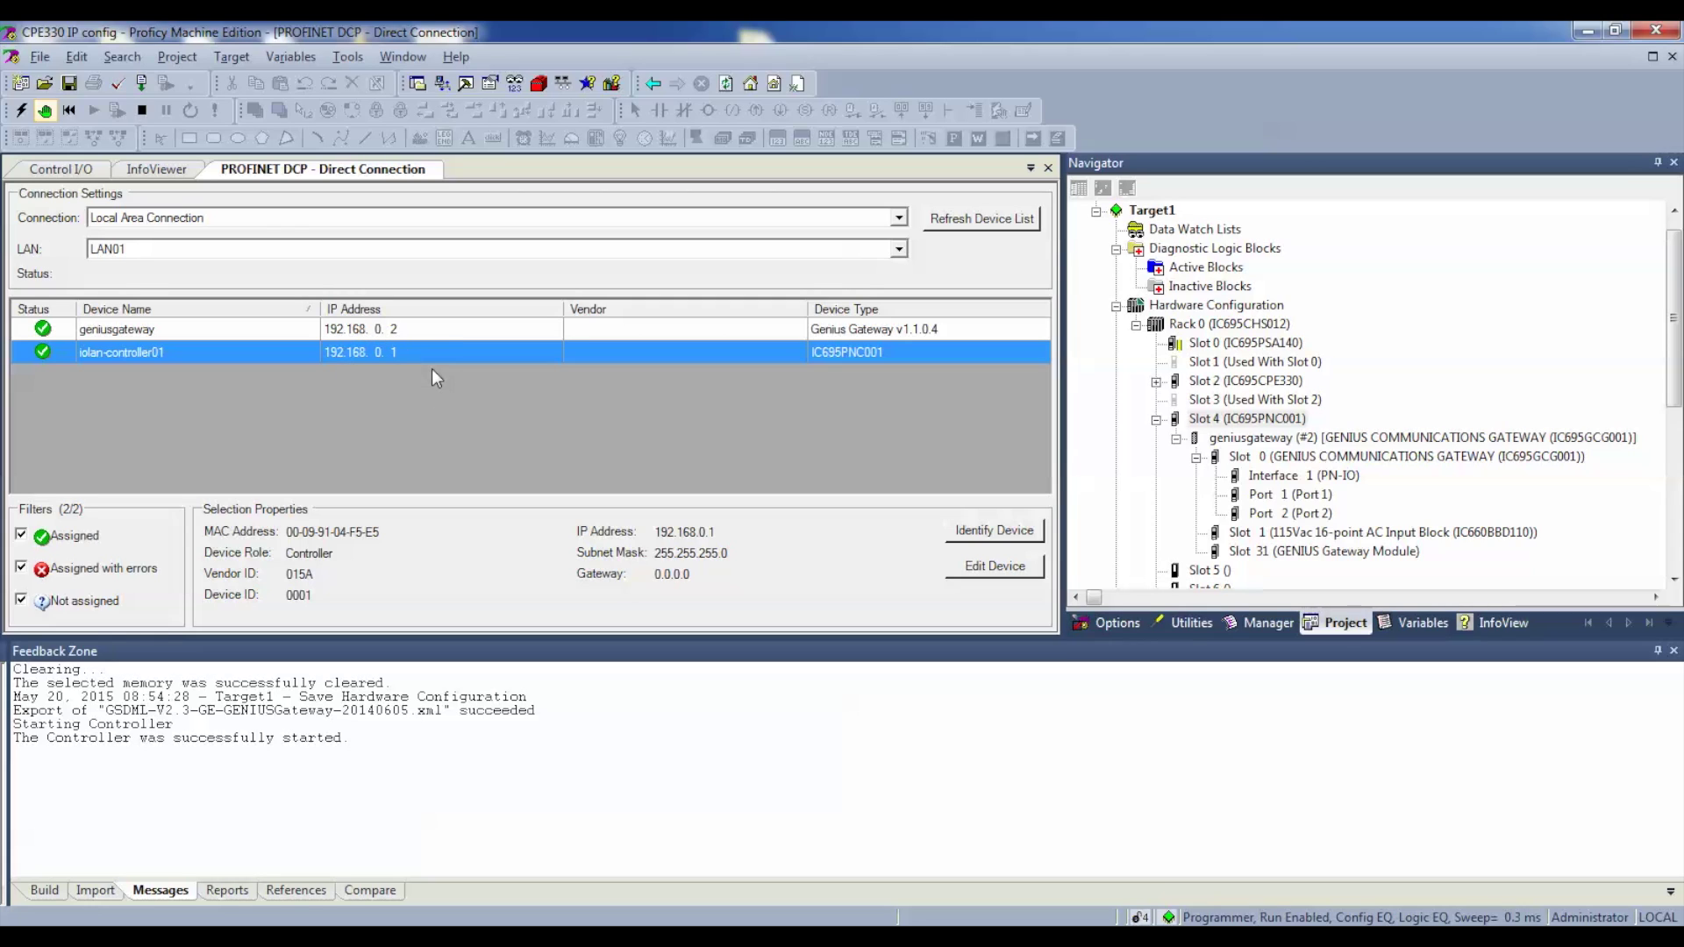
# - Select geniusgateway (192.168.0.2, mask 255.255.255.0) in the PROFINET DCP list to view its details
pyautogui.click(445, 335)
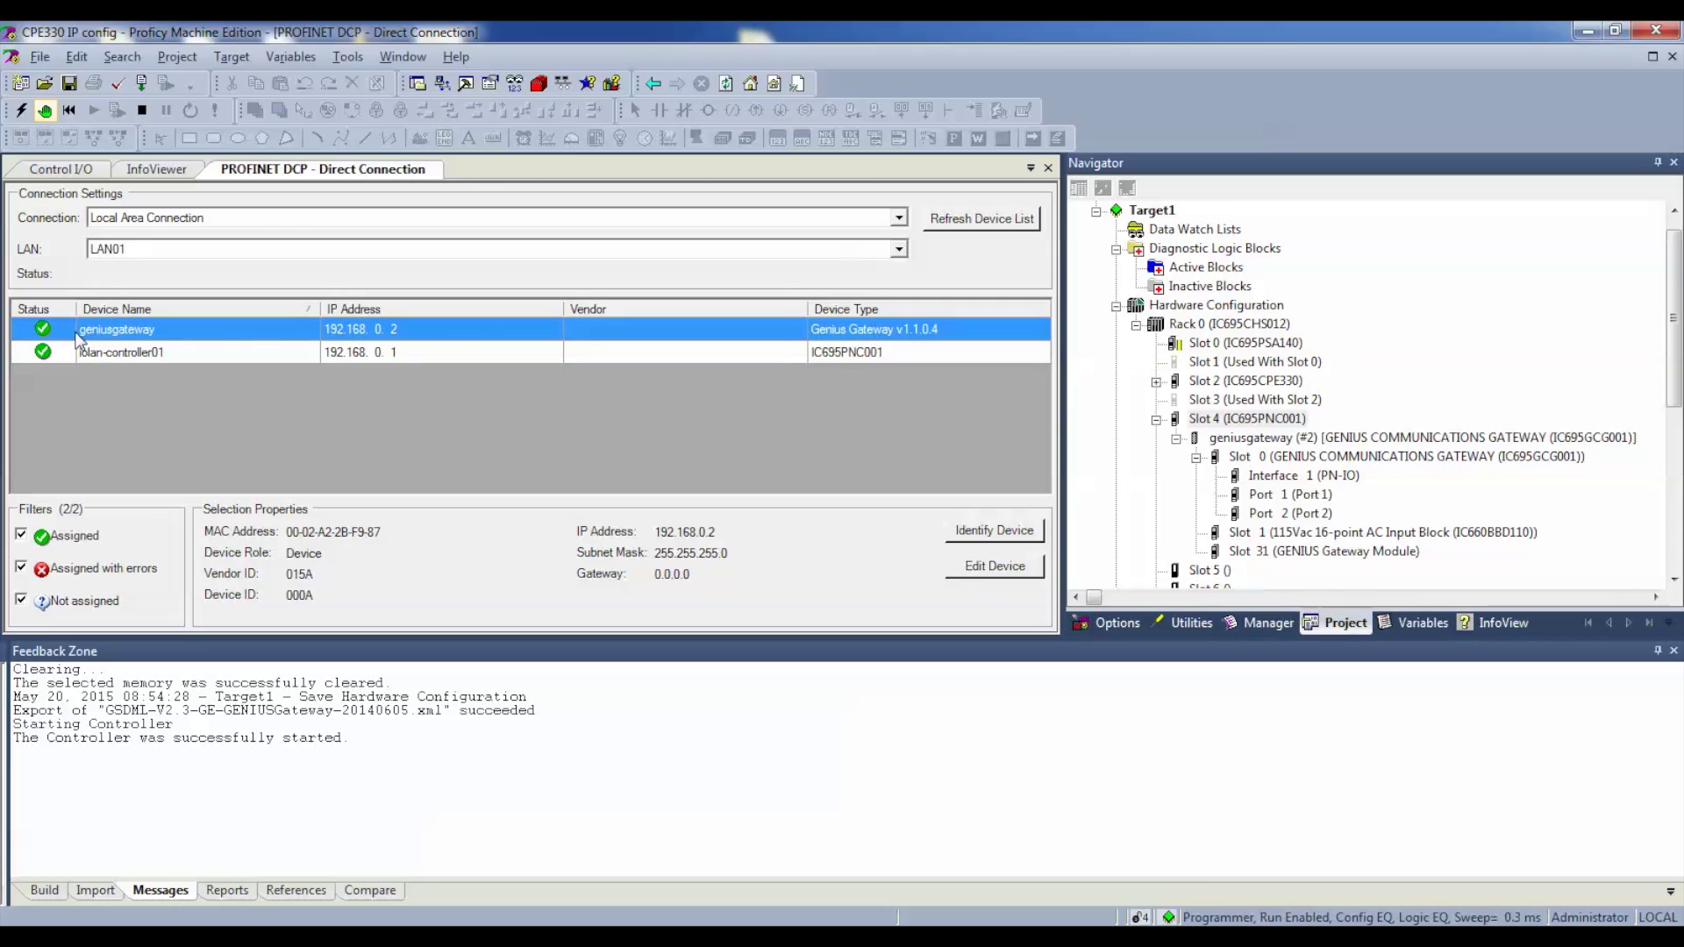